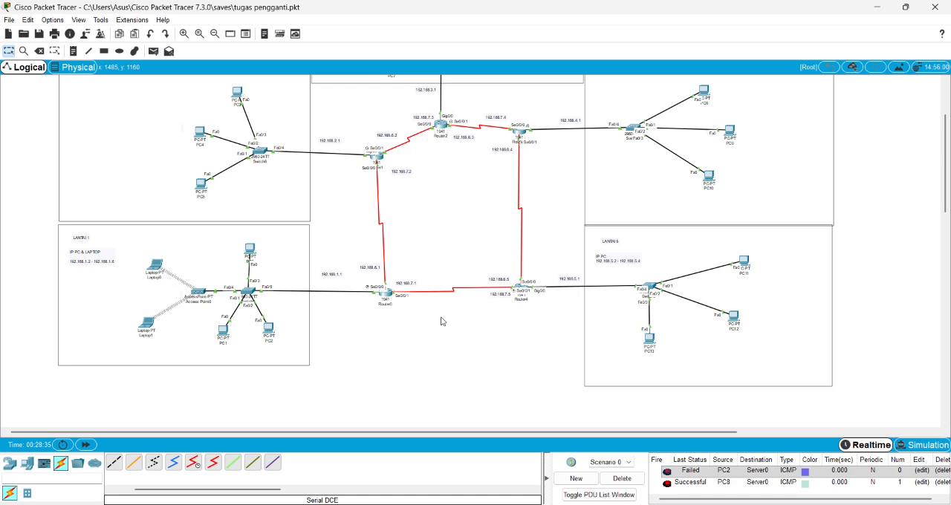
# Look over the network topology and inspect the HWIC-2T module in Router0's physical device view.
pyautogui.scroll(3, 602, 309)
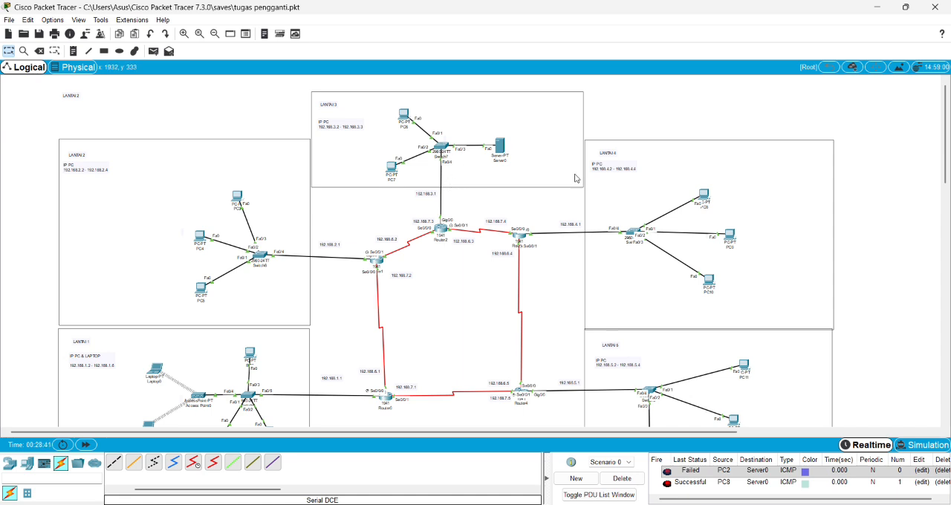
pyautogui.scroll(-3, 520, 216)
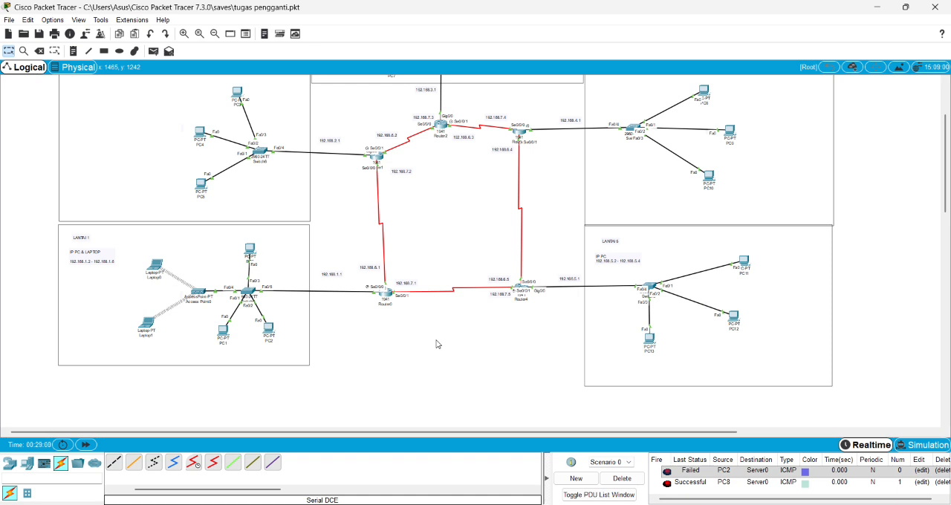
pyautogui.click(389, 295)
pyautogui.click(349, 123)
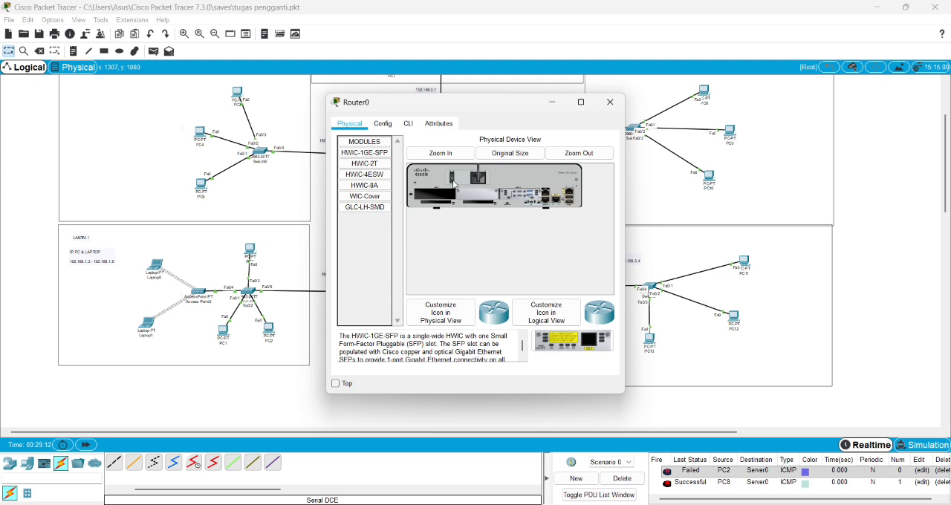
pyautogui.moveTo(364, 163); pyautogui.dragTo(371, 186)
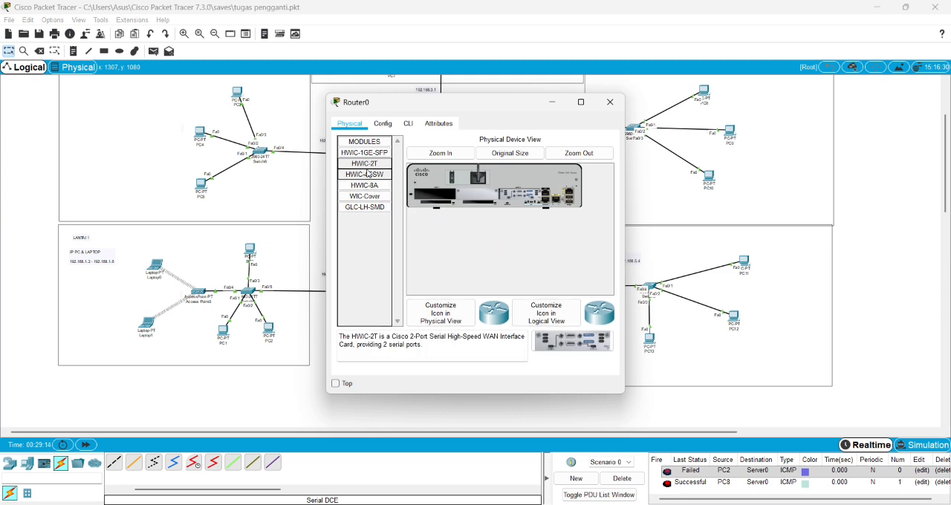
pyautogui.click(610, 102)
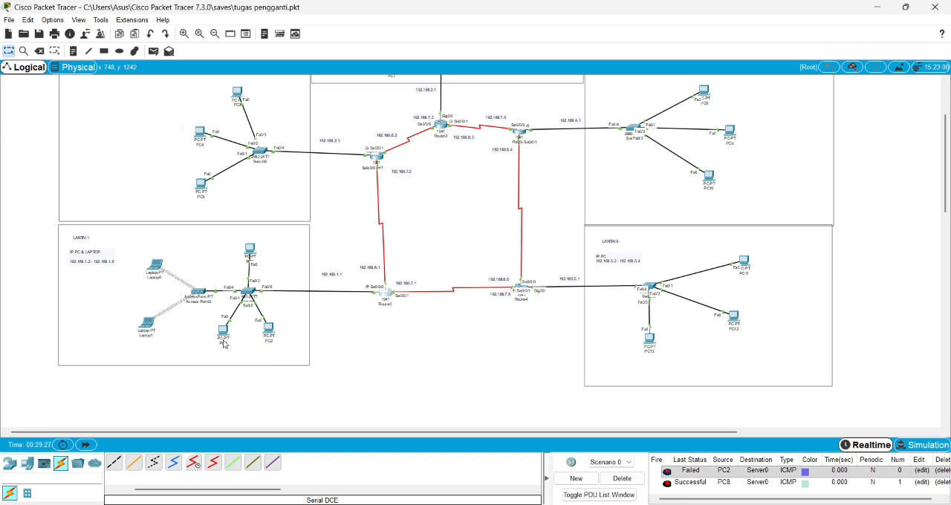
# Review Router0's GigabitEthernet0/0 interface settings, keeping the topology visible beside the router window.
pyautogui.click(386, 299)
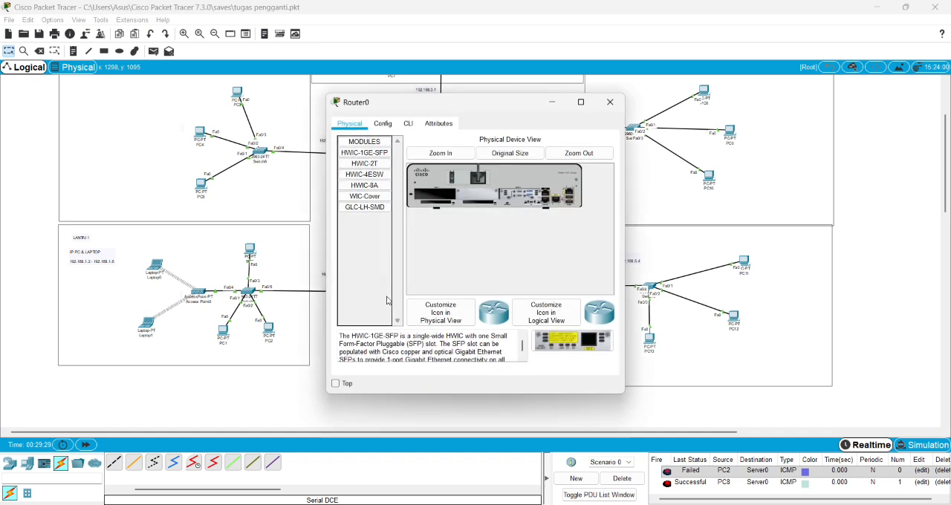
pyautogui.click(383, 124)
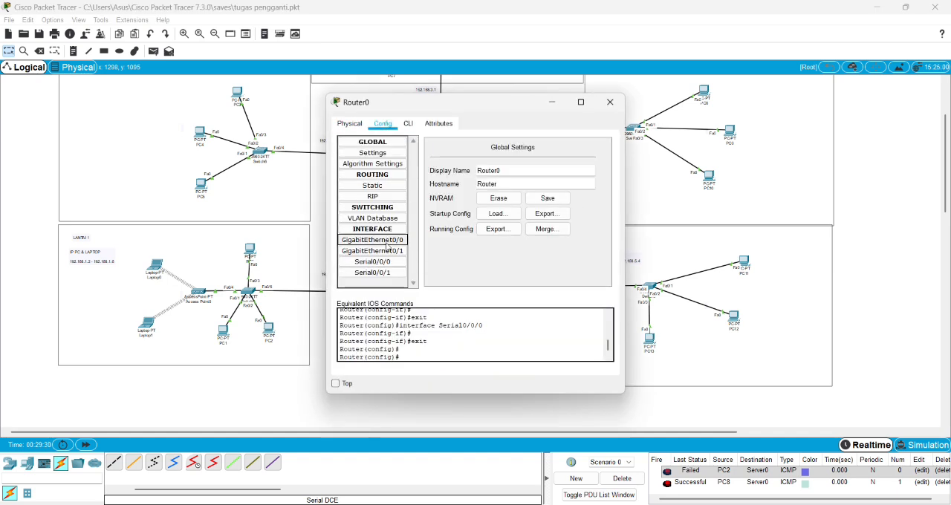
pyautogui.click(386, 240)
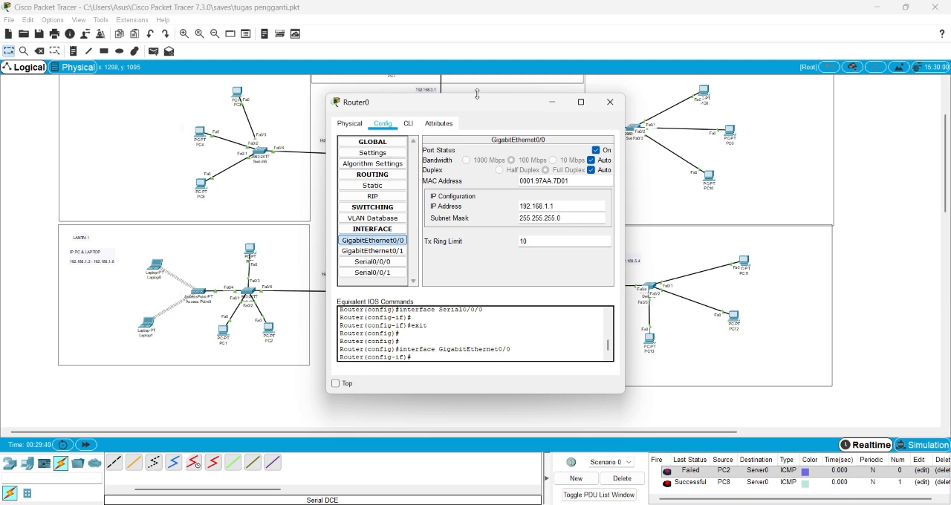
pyautogui.moveTo(478, 103); pyautogui.dragTo(739, 128)
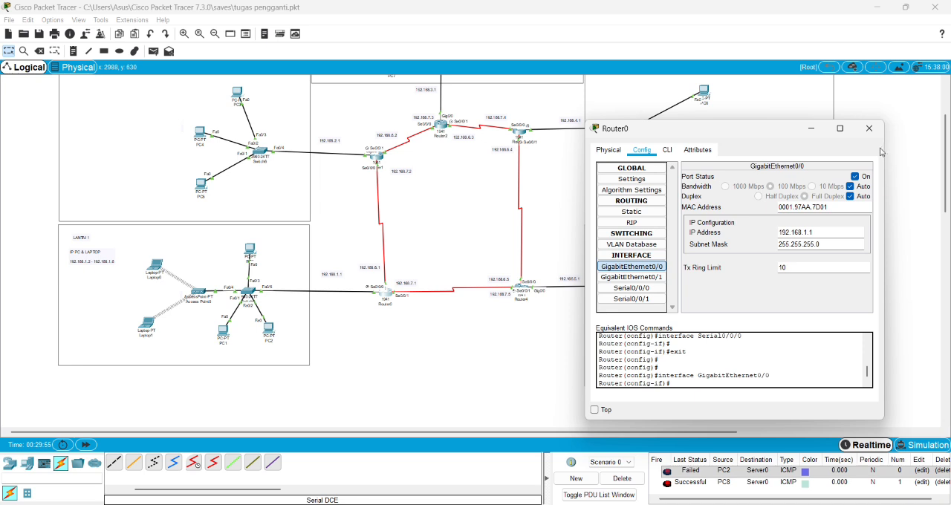
pyautogui.moveTo(717, 131); pyautogui.dragTo(701, 131)
# Review the command history in Router0's IOS command line interface, and close the router window.
pyautogui.click(651, 151)
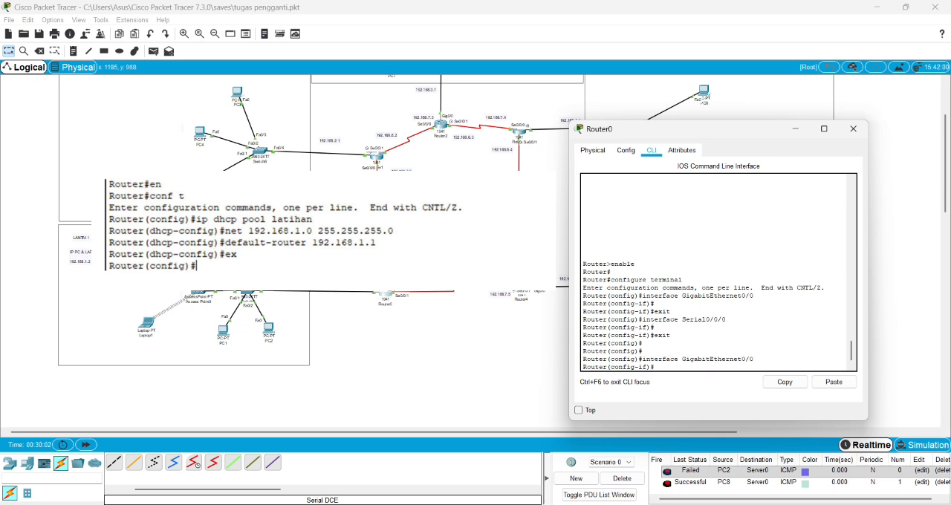
pyautogui.scroll(-1, 750, 311)
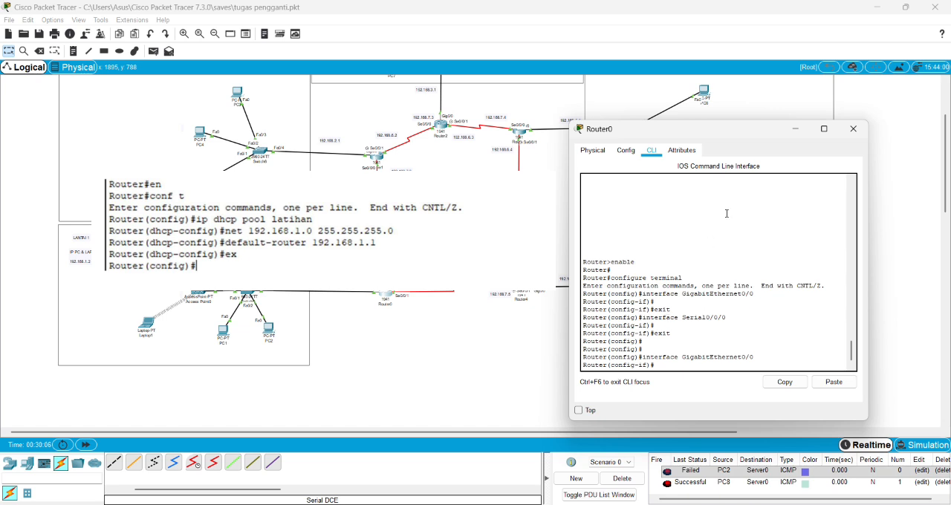
pyautogui.moveTo(719, 129)
pyautogui.mouseDown()
pyautogui.moveTo(768, 90)
pyautogui.moveTo(628, 130)
pyautogui.moveTo(725, 121)
pyautogui.mouseUp()
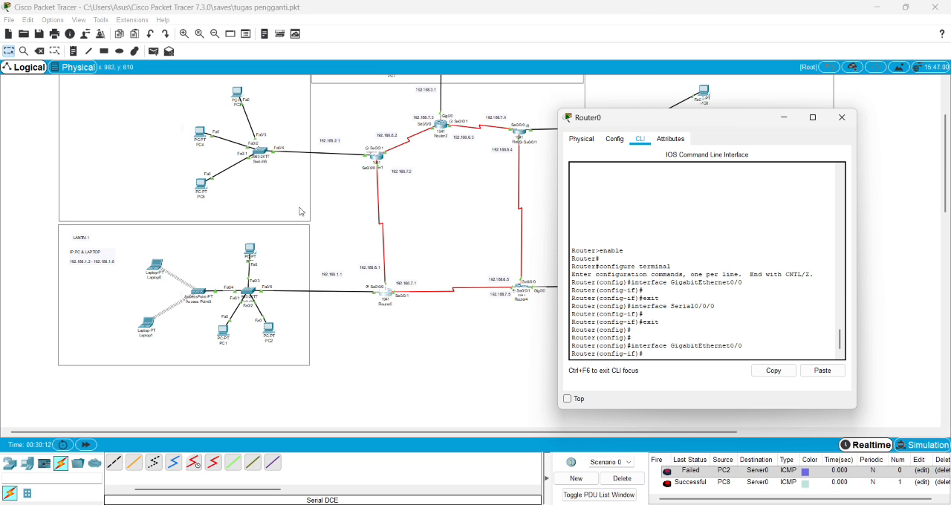
pyautogui.click(841, 118)
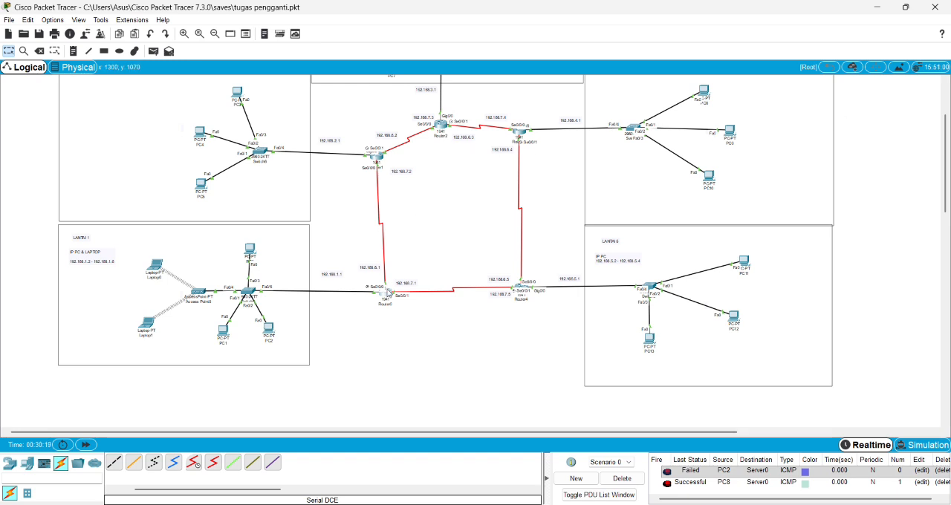
# Check the IP configuration of PC0 in the LANTAI 1 network, including its addressing mode and gateway.
pyautogui.click(248, 251)
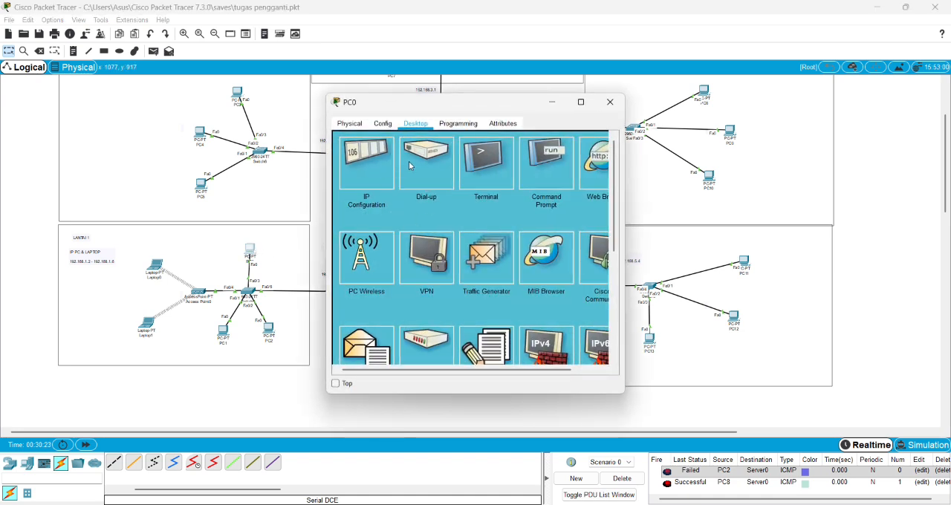
pyautogui.click(368, 171)
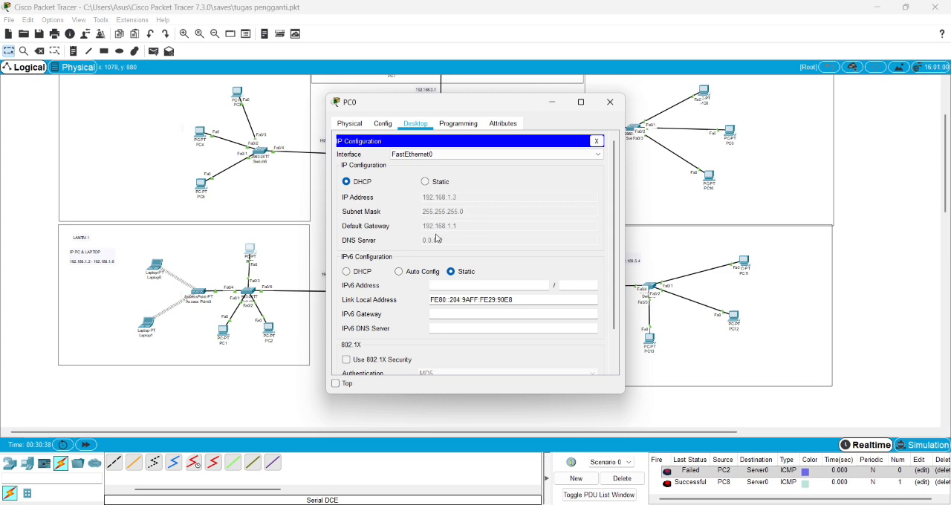
pyautogui.click(610, 102)
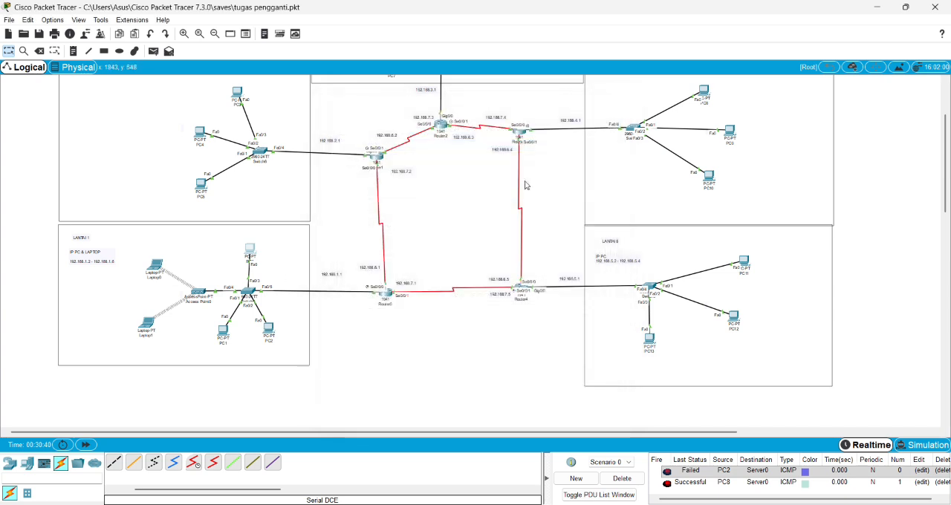
# Check the IP configuration of PC2 in the LANTAI 1 network, including its addressing mode and gateway.
pyautogui.click(268, 331)
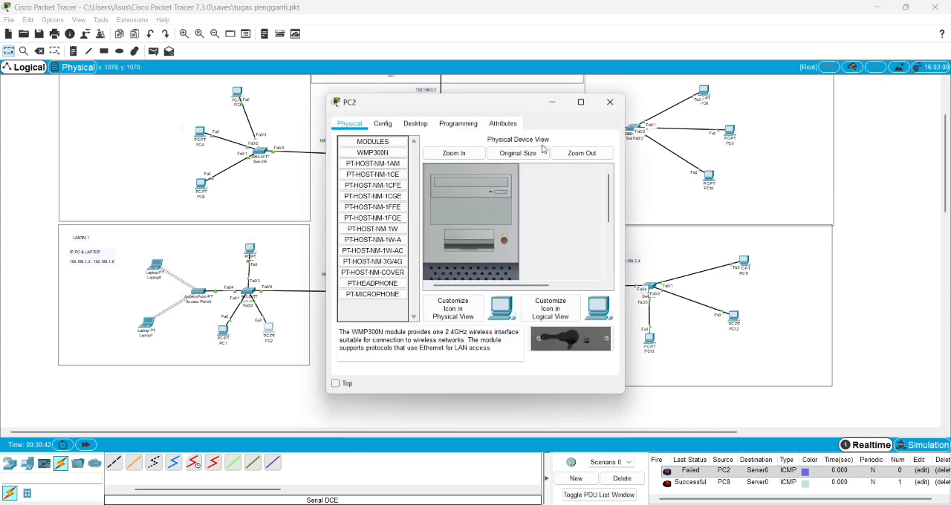
pyautogui.click(415, 123)
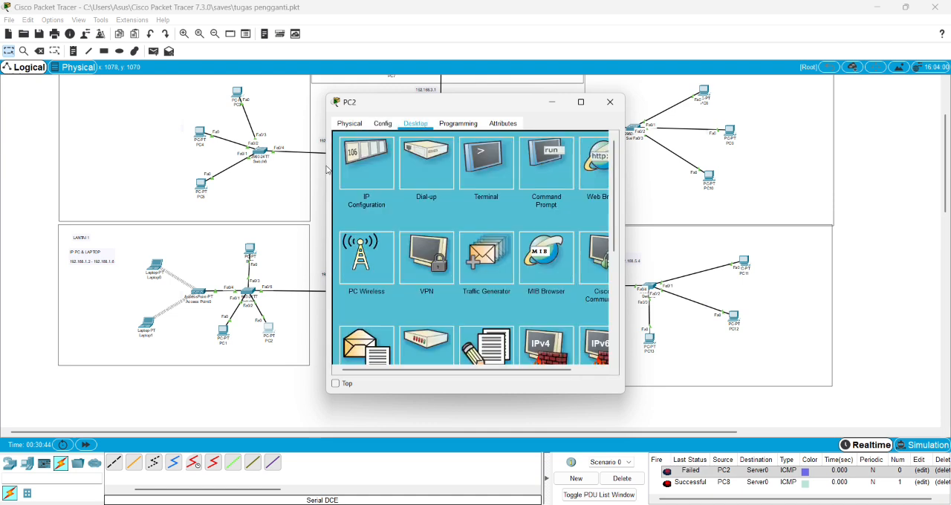
pyautogui.click(355, 169)
pyautogui.click(268, 330)
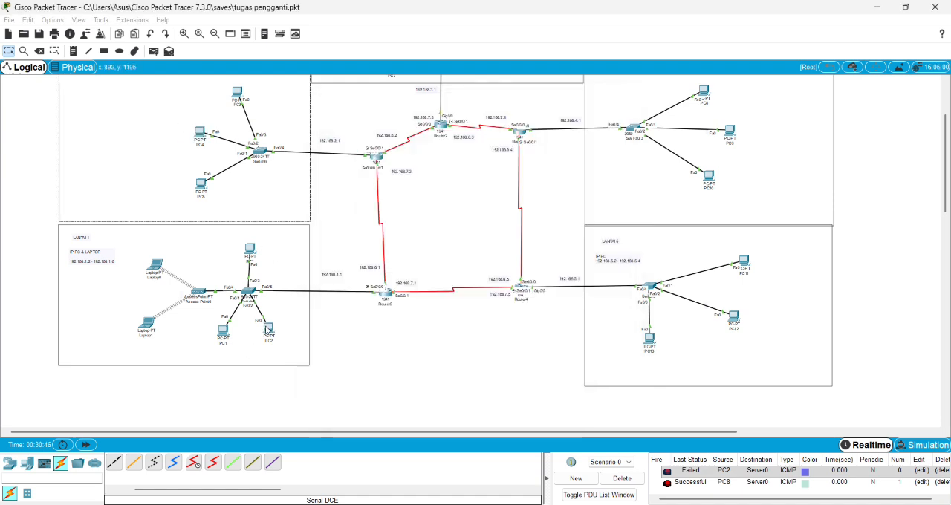
pyautogui.click(352, 158)
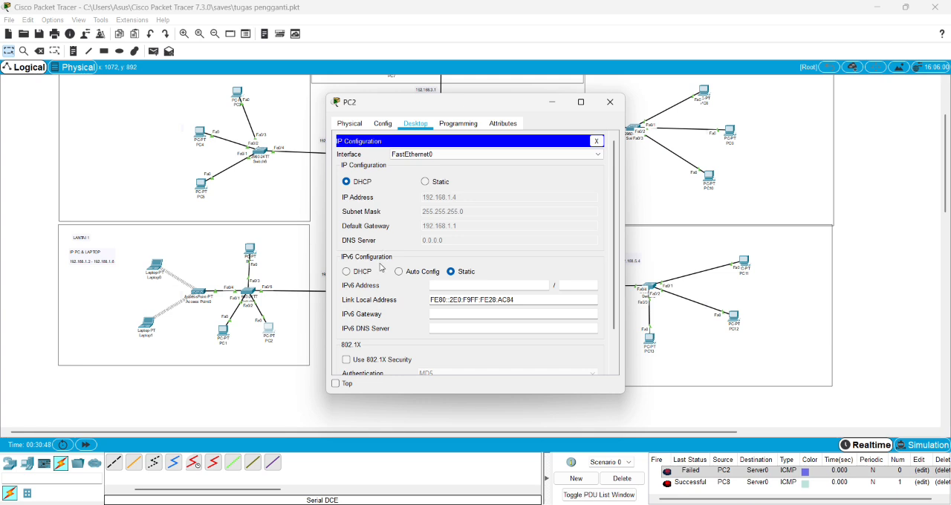
pyautogui.click(610, 102)
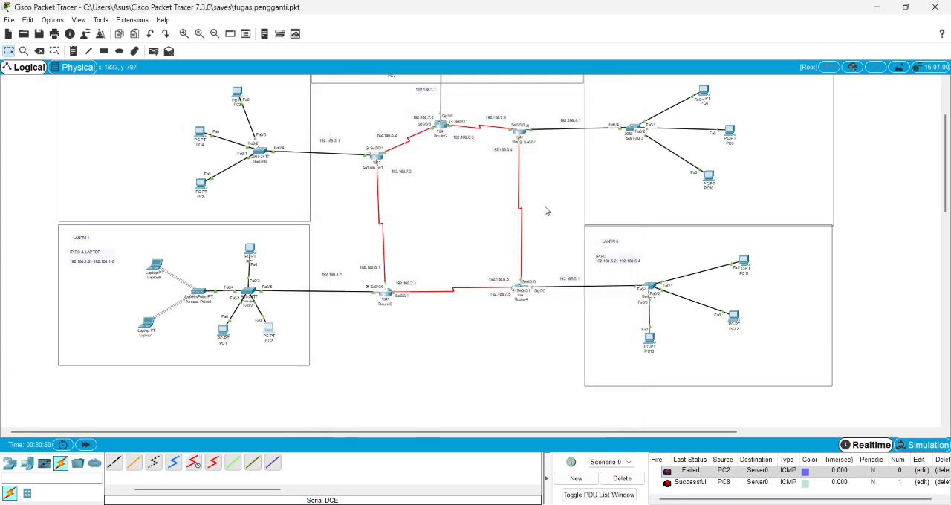
# Examine the Port 1 wireless settings of Access Point0 in LANTAI 1, including its SSID, authentication, WEP key and encryption type.
pyautogui.scroll(1, 532, 221)
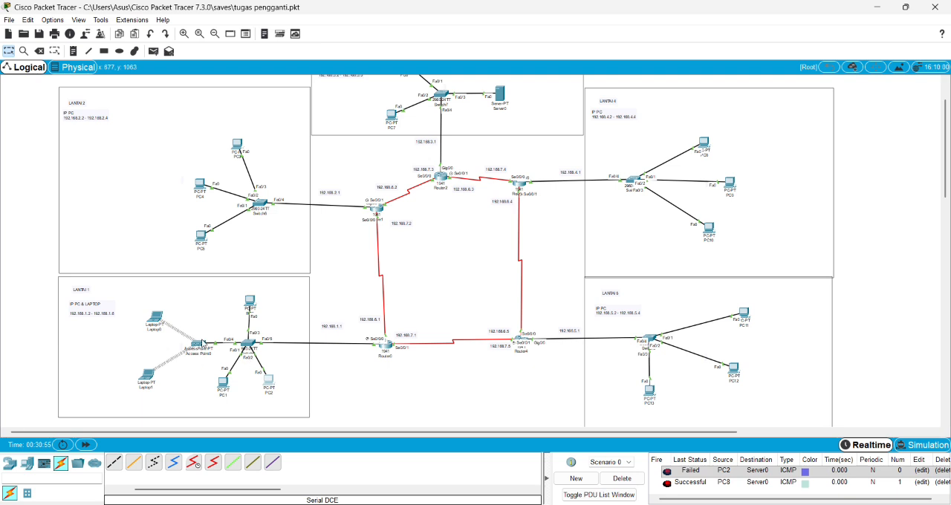
pyautogui.click(189, 34)
pyautogui.click(189, 34)
pyautogui.click(189, 34)
pyautogui.moveTo(244, 311); pyautogui.dragTo(329, 274)
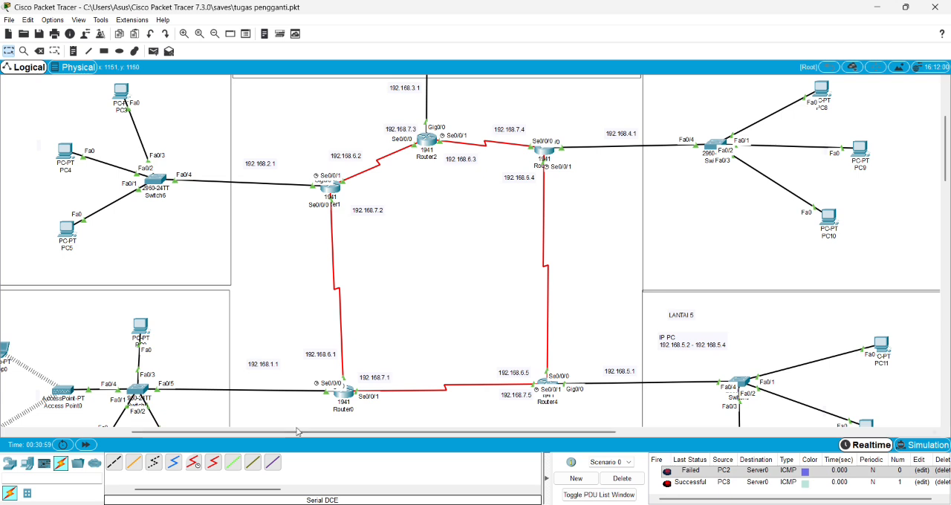
pyautogui.moveTo(503, 439); pyautogui.dragTo(381, 433)
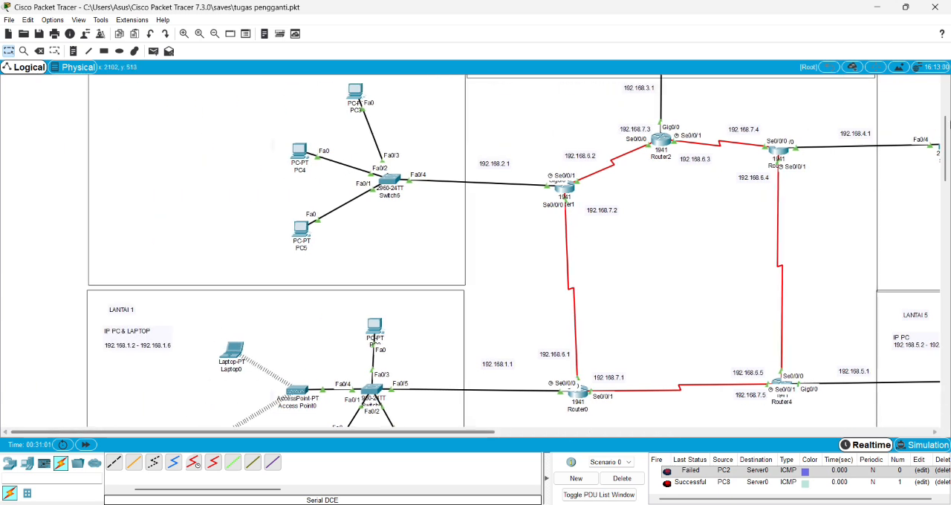
pyautogui.moveTo(944, 125); pyautogui.dragTo(945, 149)
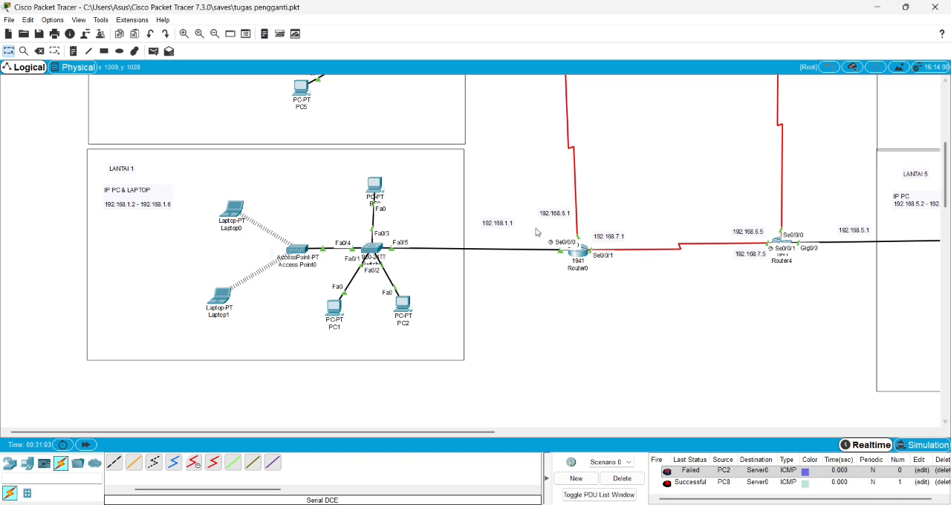
pyautogui.click(303, 261)
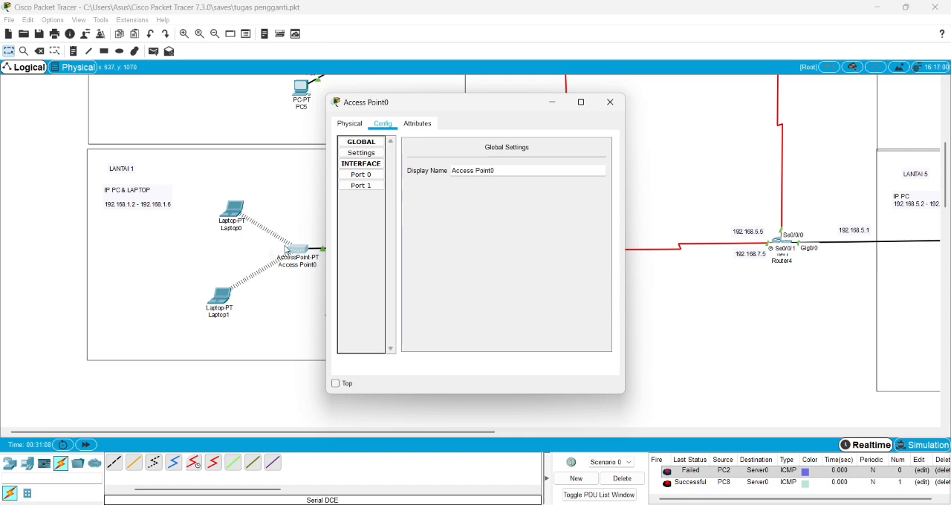
pyautogui.click(357, 186)
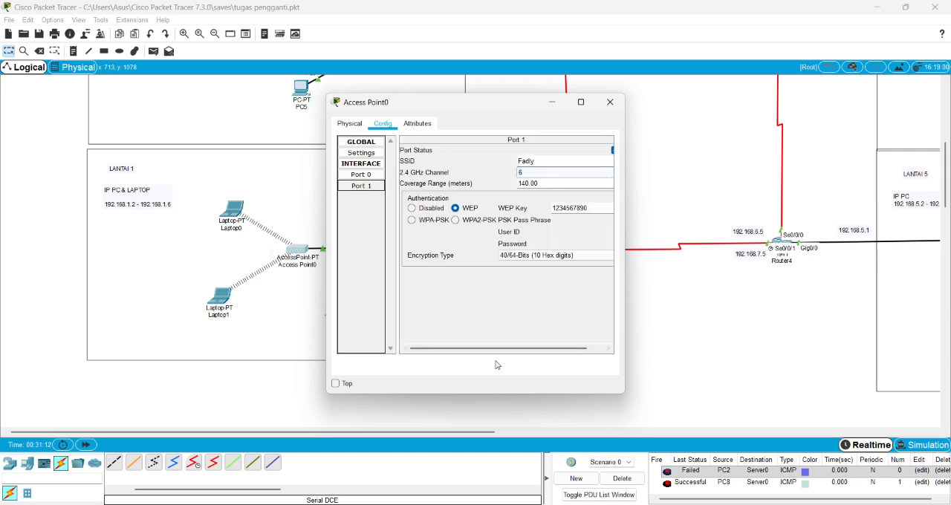
pyautogui.moveTo(510, 349); pyautogui.dragTo(529, 350)
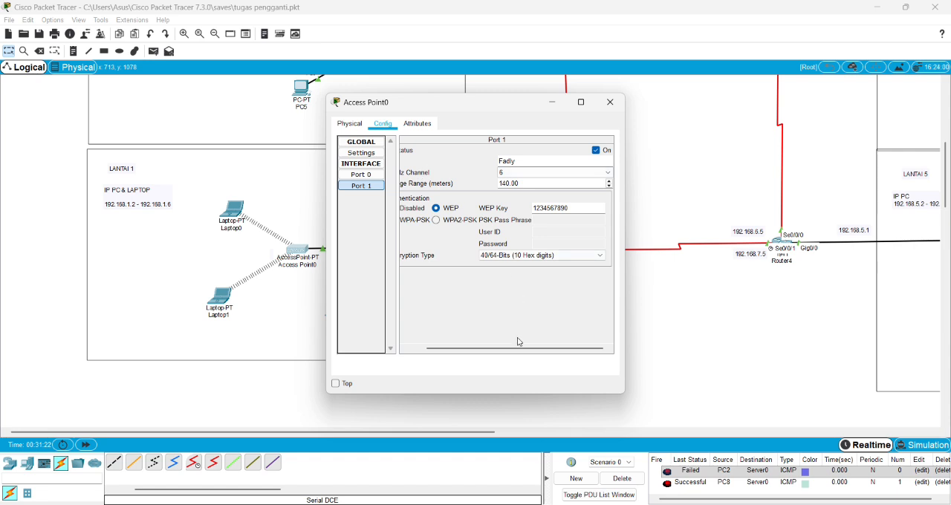
pyautogui.moveTo(499, 351)
pyautogui.mouseDown()
pyautogui.moveTo(484, 351)
pyautogui.moveTo(497, 348)
pyautogui.mouseUp()
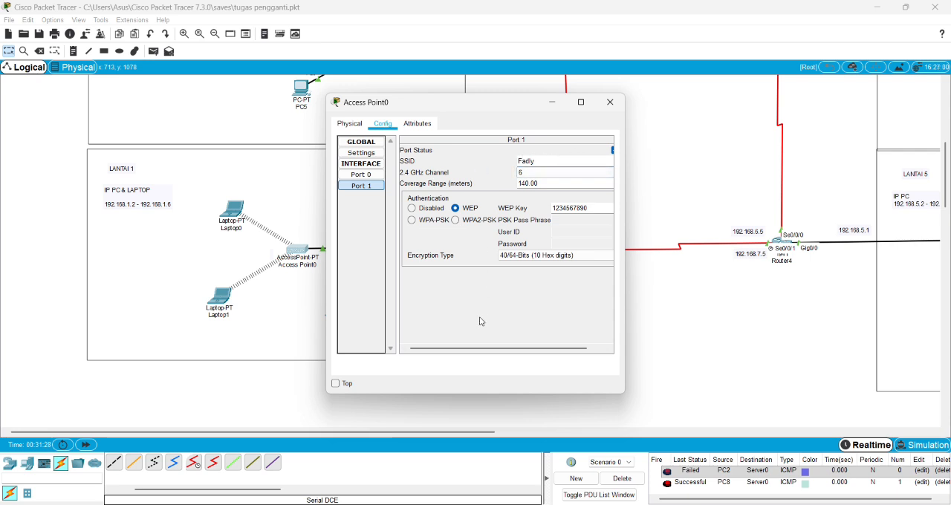
pyautogui.moveTo(466, 348); pyautogui.dragTo(482, 347)
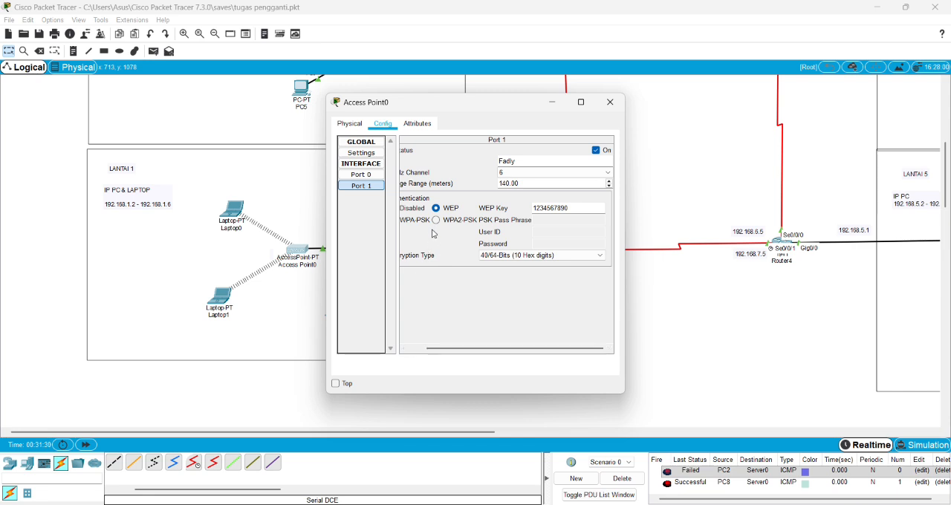
pyautogui.moveTo(490, 348); pyautogui.dragTo(475, 349)
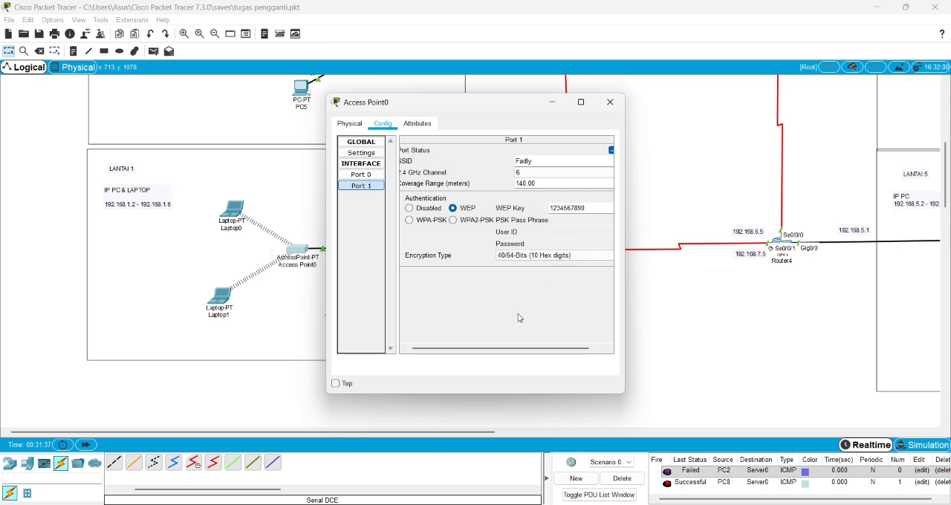
pyautogui.moveTo(500, 348); pyautogui.dragTo(515, 348)
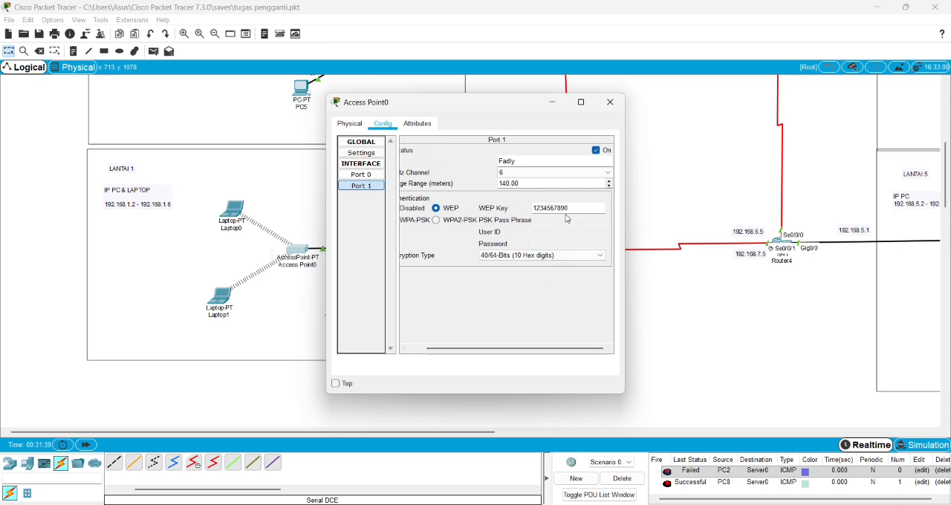
pyautogui.click(611, 104)
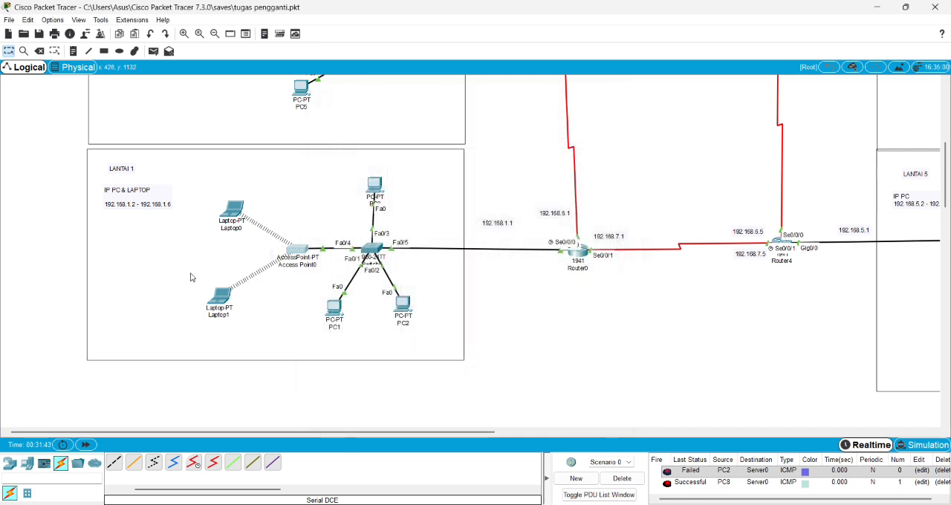
# Connect Laptop0 in LANTAI 1 to the listed access point network with 64-bit WEP security, entering the WEP key.
pyautogui.click(233, 209)
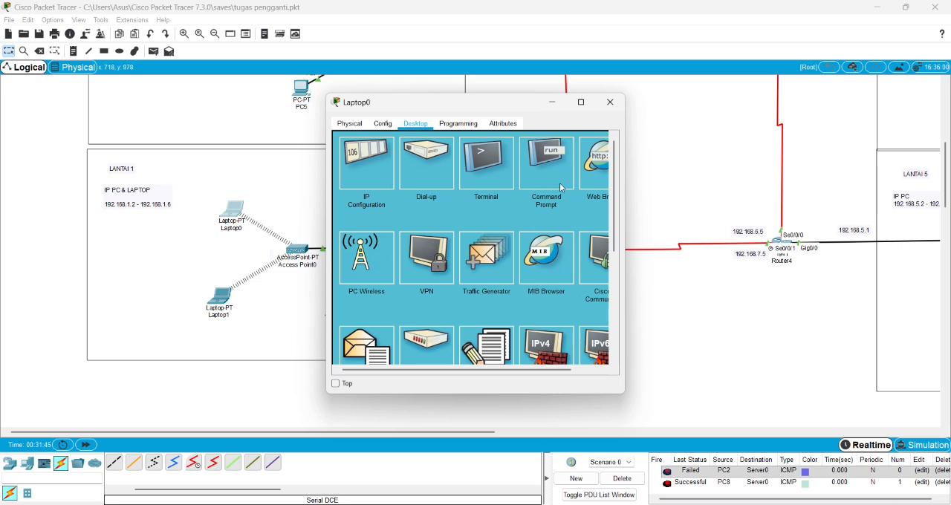
pyautogui.click(367, 256)
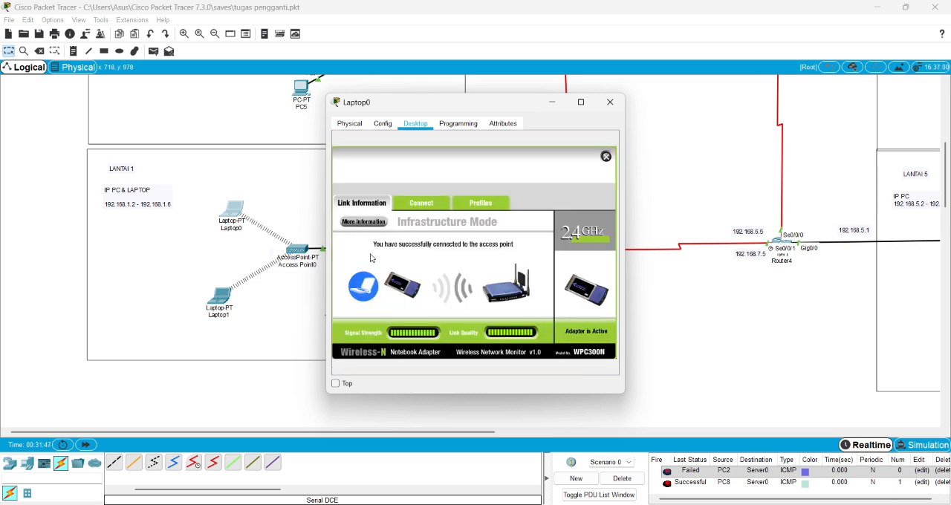
pyautogui.click(421, 205)
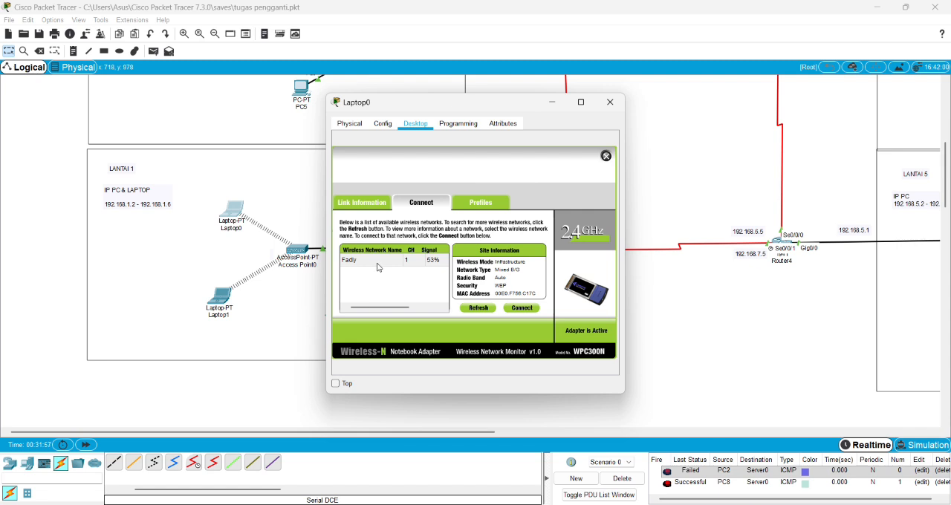
pyautogui.click(510, 309)
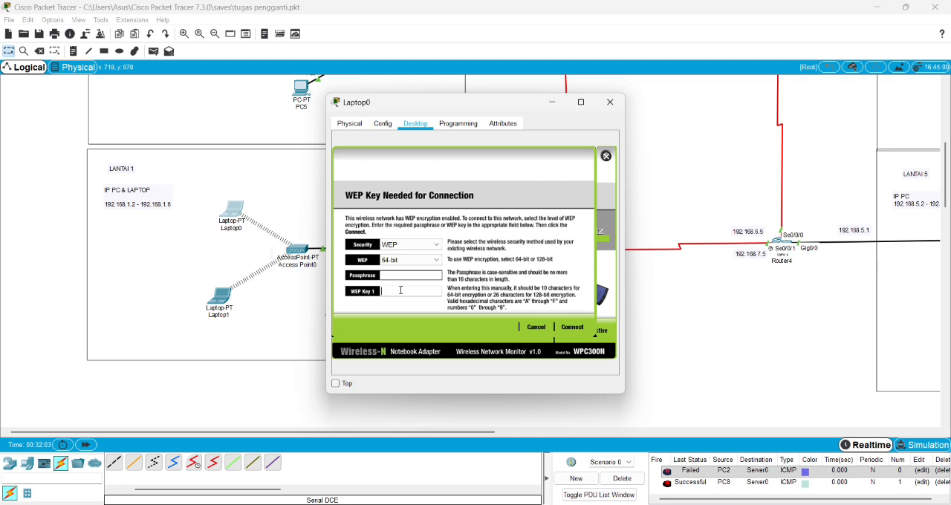
pyautogui.write('1234567890')
pyautogui.click(572, 328)
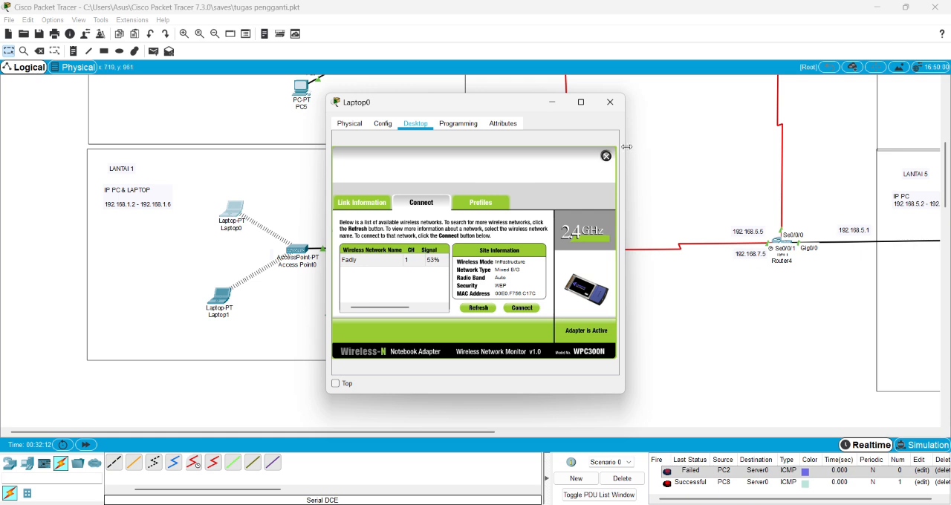
pyautogui.click(610, 102)
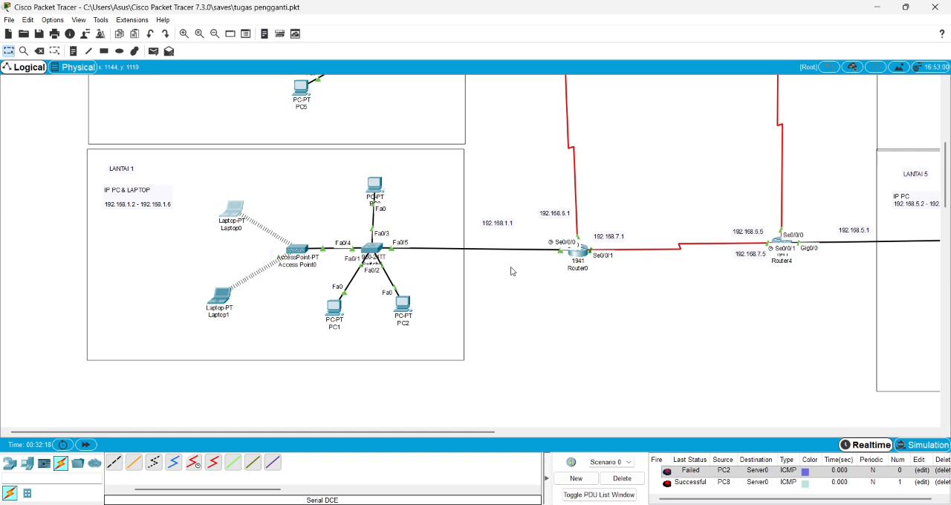
# Examine Laptop0's physical device view and its WPC300N wireless module at full window size.
pyautogui.click(231, 202)
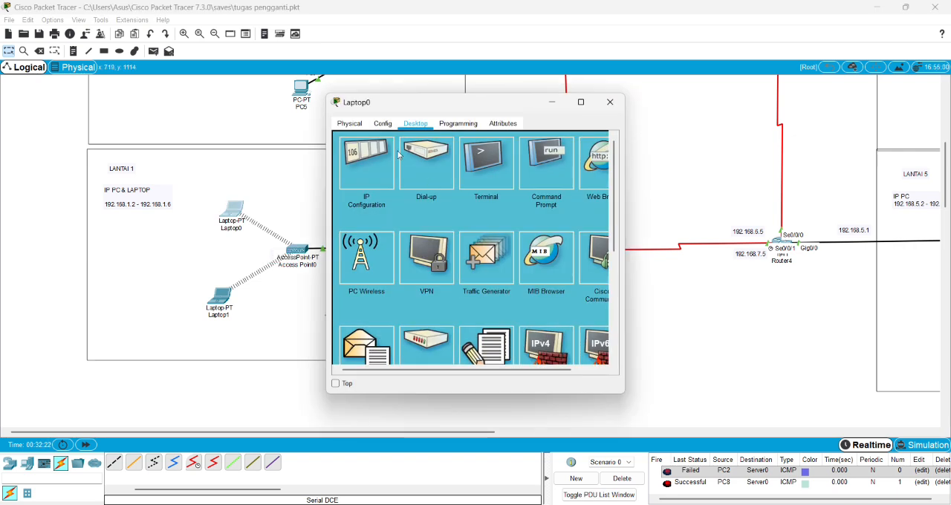
pyautogui.click(349, 125)
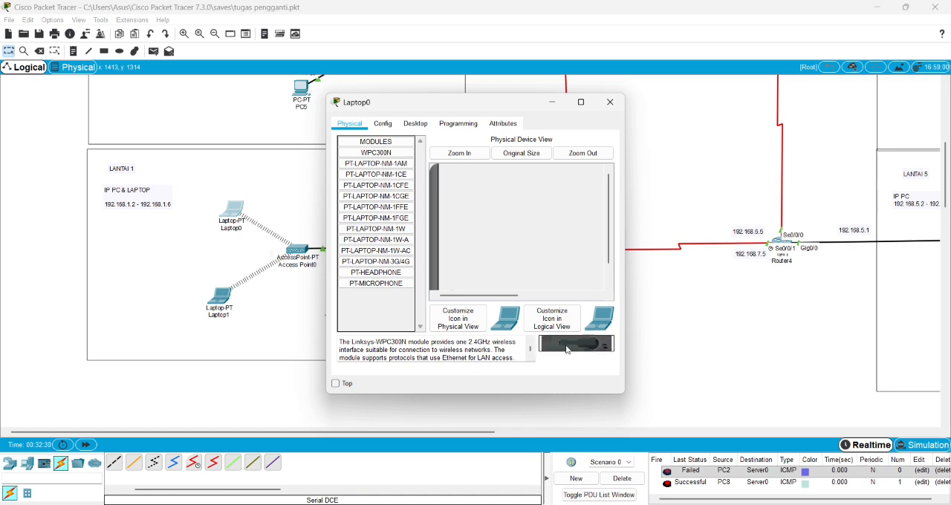
pyautogui.click(580, 101)
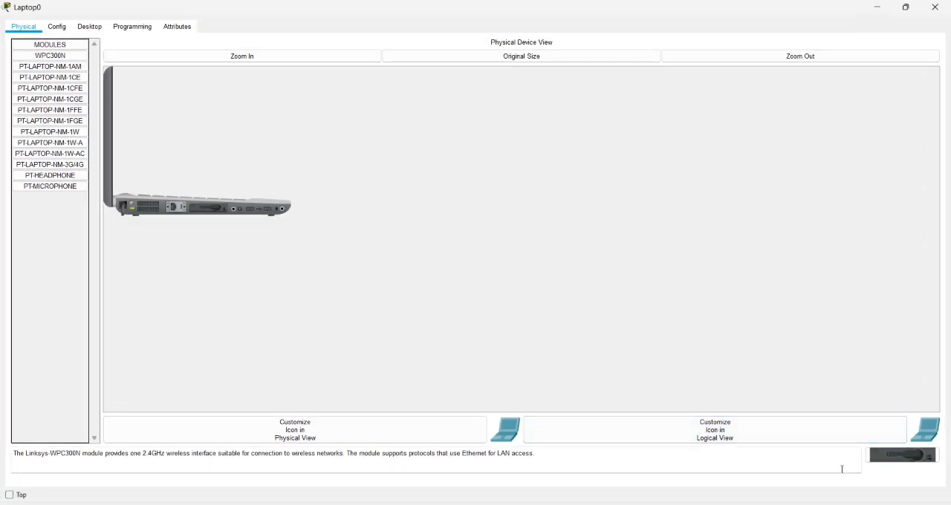
pyautogui.moveTo(887, 456); pyautogui.dragTo(856, 440)
pyautogui.click(935, 8)
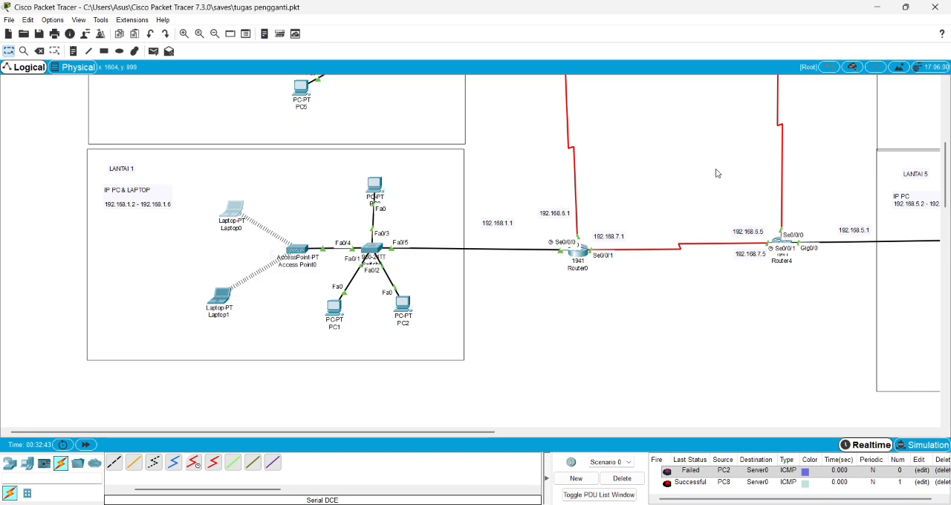
# Review Server0's global settings in LANTAI 3 and the source of index.html in its HTTP service.
pyautogui.scroll(5, 684, 378)
pyautogui.scroll(2, 735, 335)
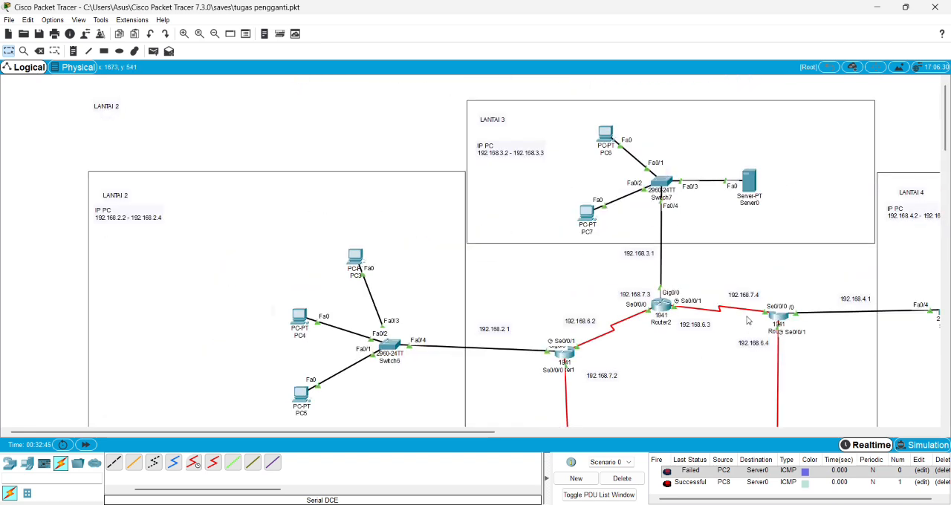
pyautogui.click(749, 178)
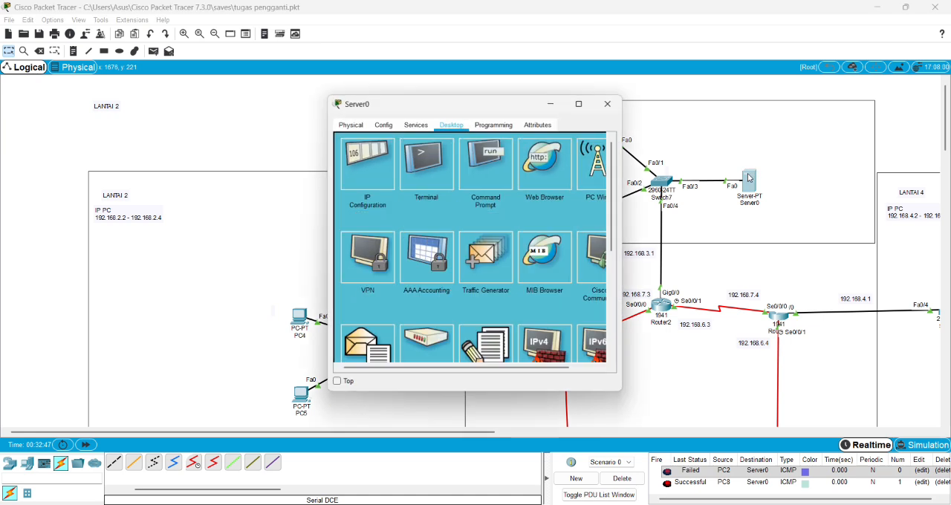
pyautogui.click(548, 182)
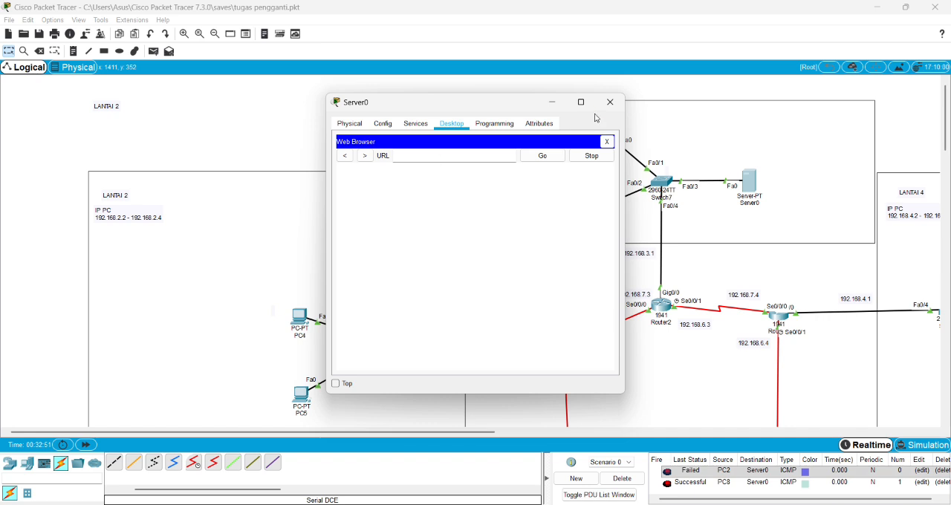
pyautogui.click(383, 123)
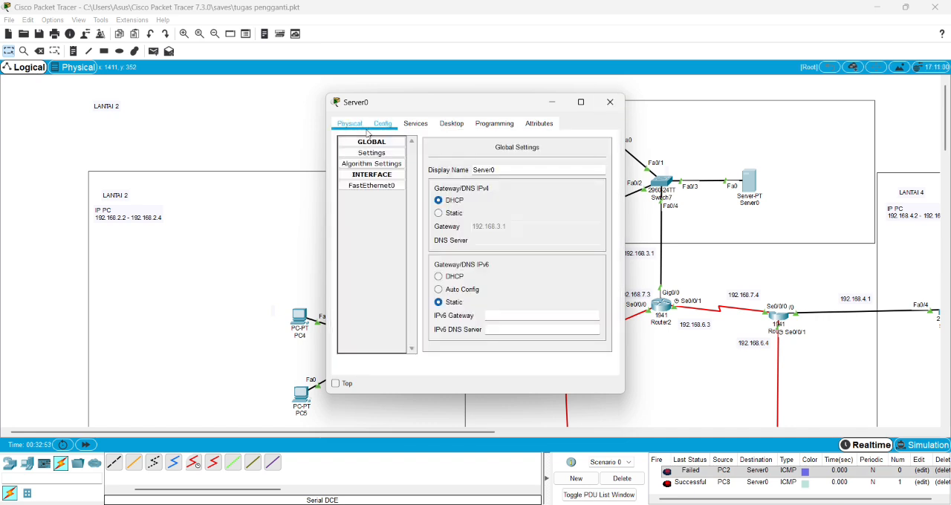
pyautogui.click(354, 125)
pyautogui.click(426, 122)
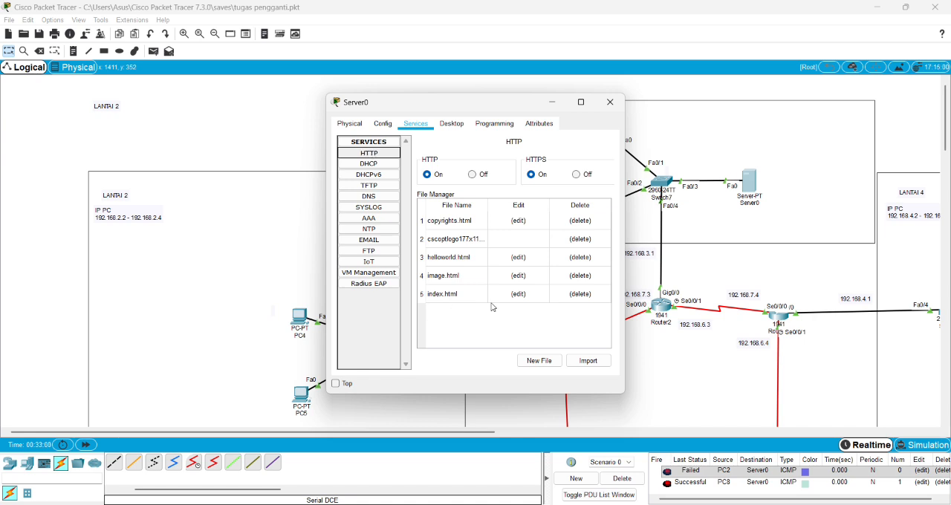
pyautogui.click(519, 294)
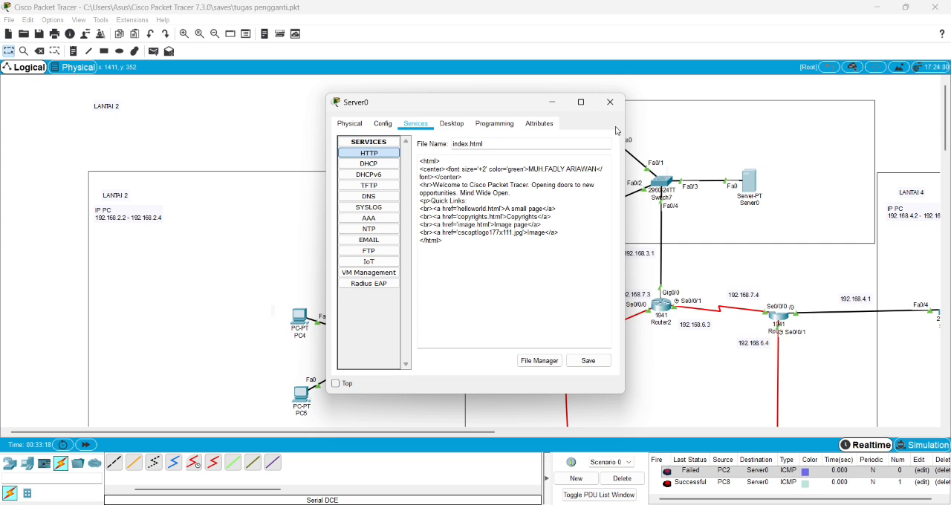
pyautogui.click(609, 102)
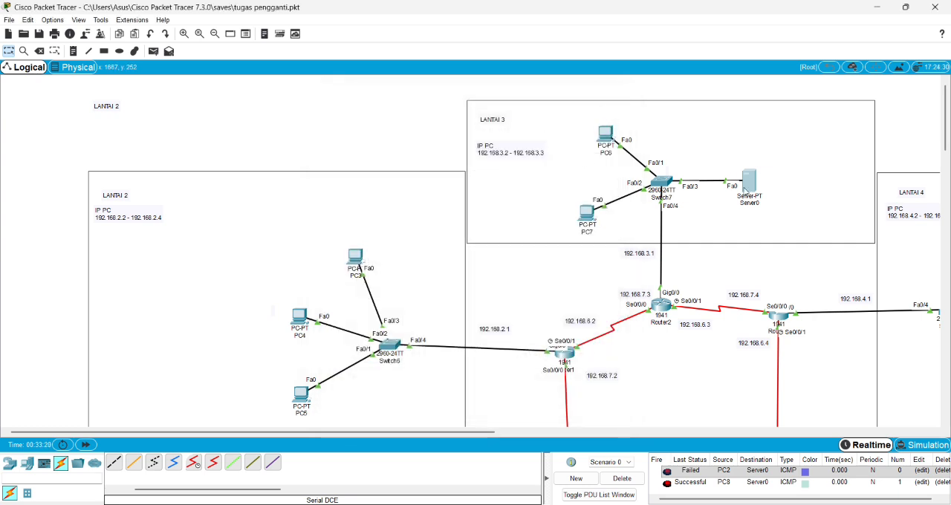
pyautogui.click(604, 136)
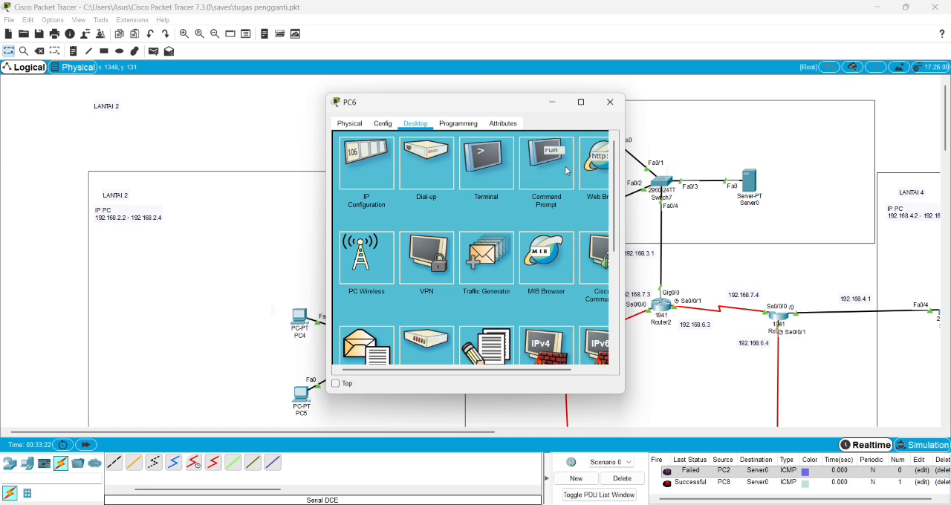
pyautogui.click(591, 179)
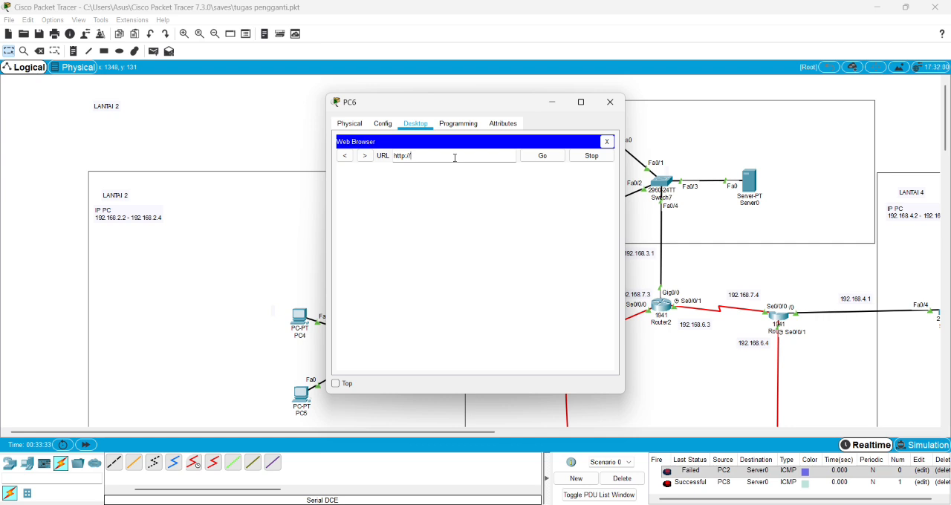
pyautogui.write('2.1')
pyautogui.click(542, 155)
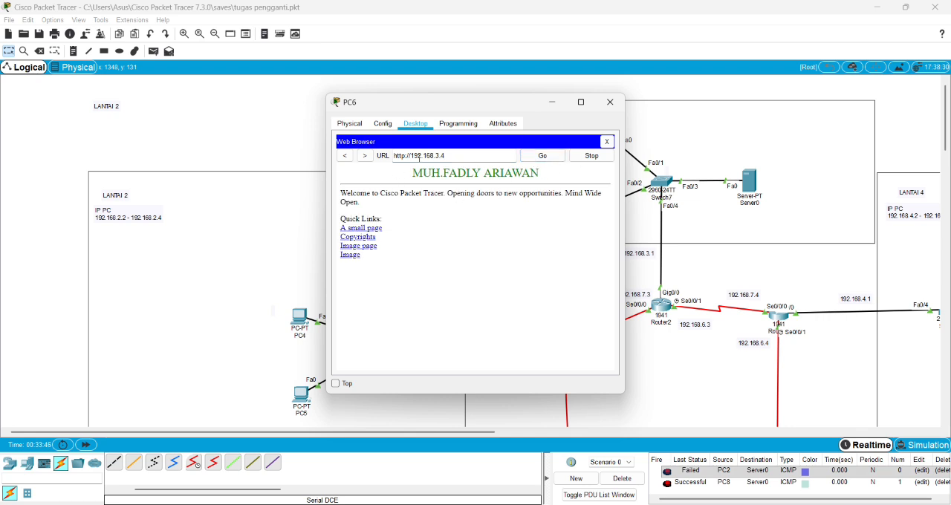
pyautogui.click(610, 101)
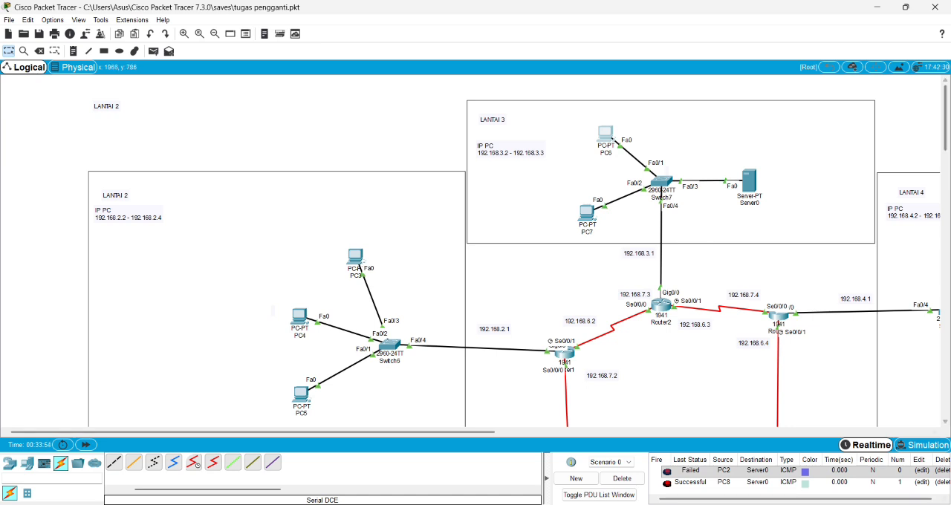
# Review Router0's hardware modules and serial interface settings, comparing the Serial0/0/0 IP address with the topology labels.
pyautogui.moveTo(471, 431); pyautogui.dragTo(541, 430)
pyautogui.scroll(-4, 558, 345)
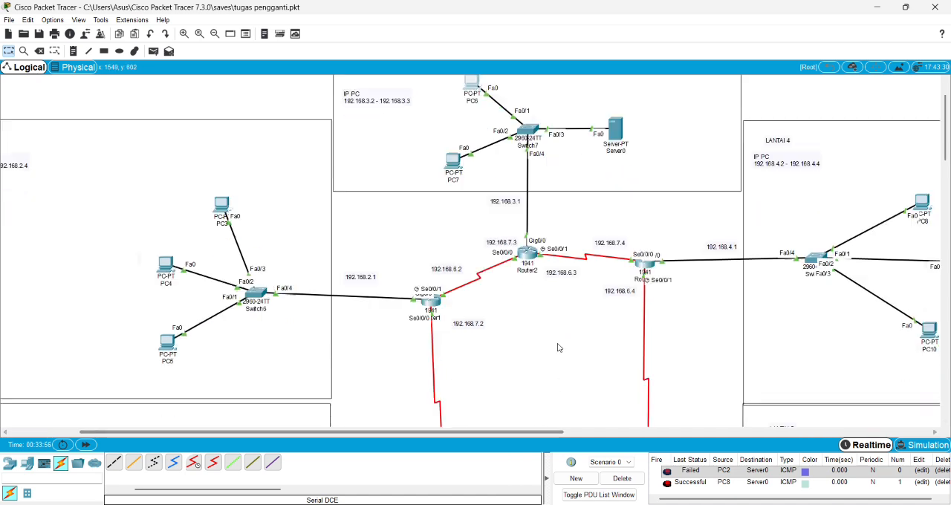
pyautogui.click(446, 358)
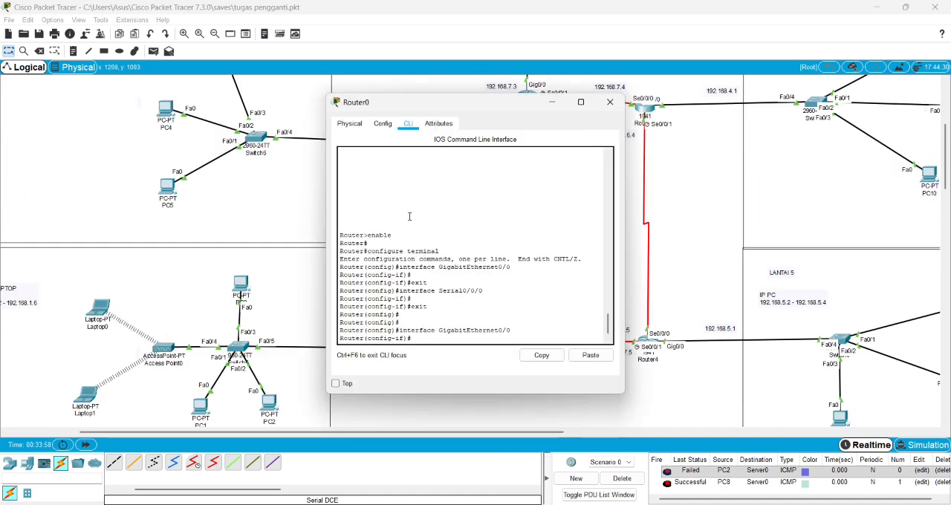
pyautogui.click(349, 124)
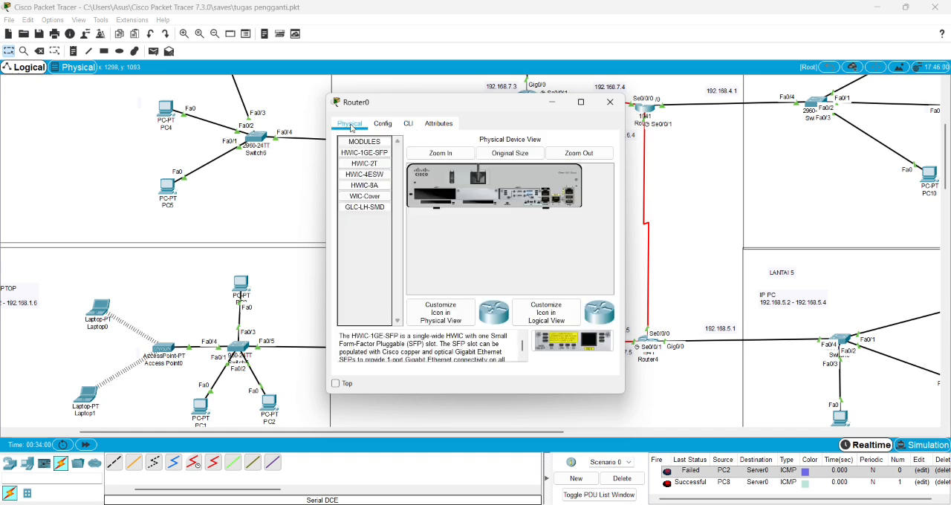
pyautogui.click(382, 123)
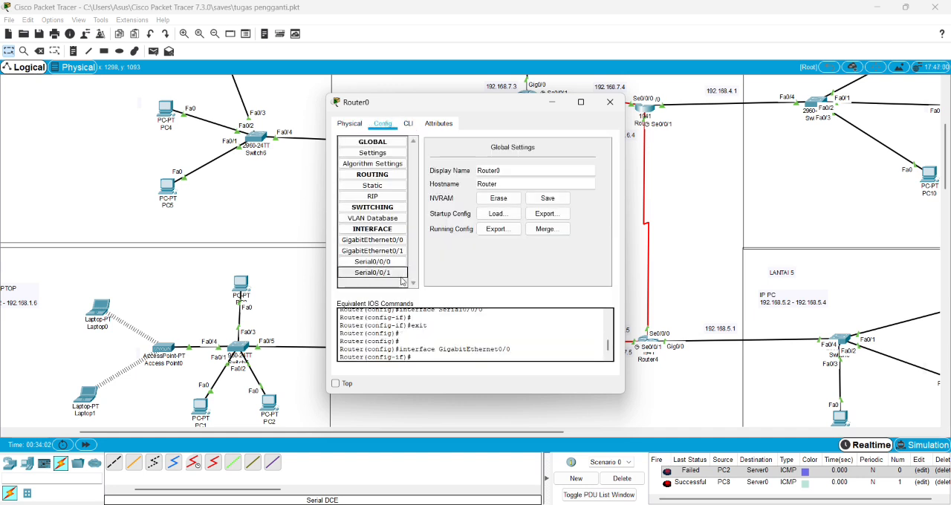
pyautogui.click(379, 272)
pyautogui.click(390, 263)
pyautogui.click(349, 124)
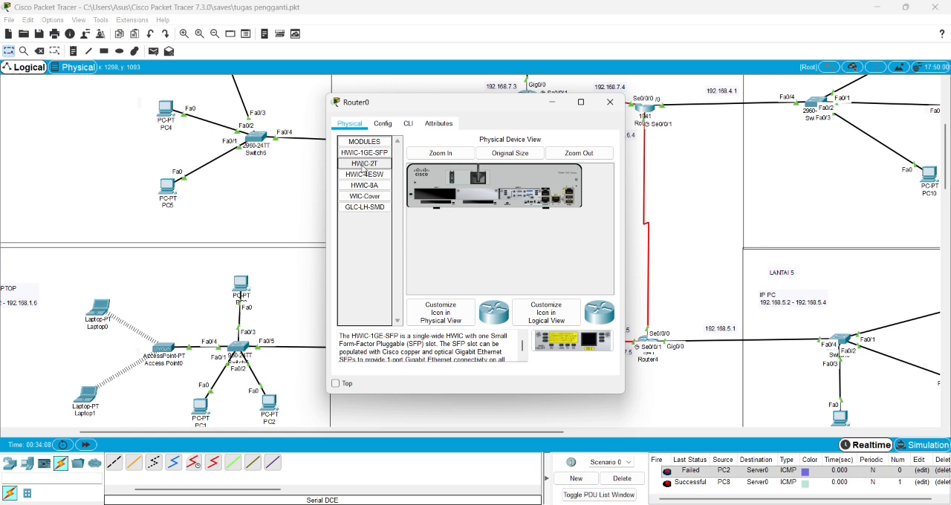
pyautogui.click(382, 123)
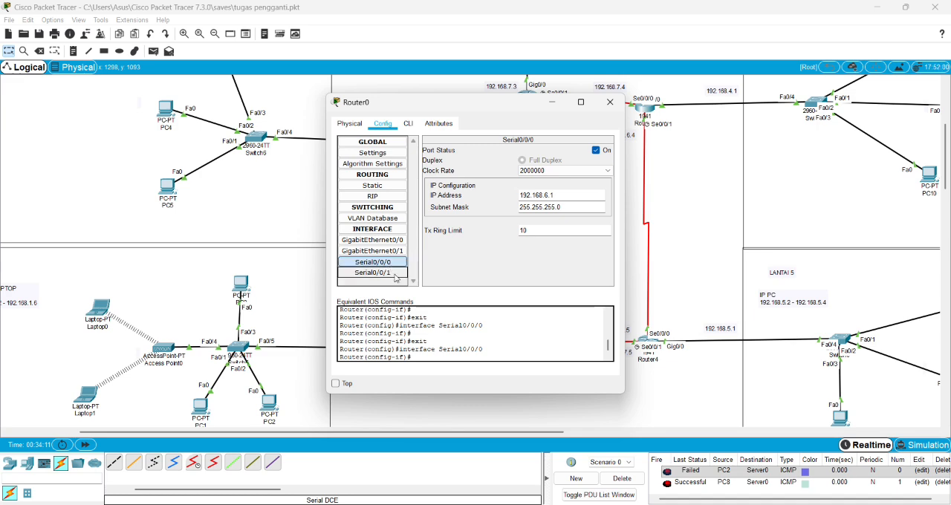
pyautogui.moveTo(486, 102); pyautogui.dragTo(803, 101)
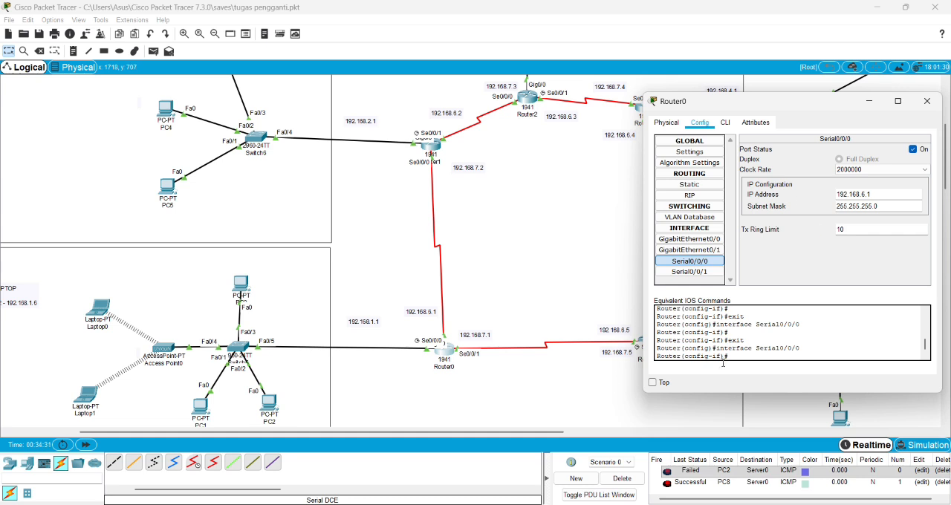
# Examine the full list of static routes configured on Router0, including each destination network and its next hop.
pyautogui.moveTo(795, 101); pyautogui.dragTo(495, 94)
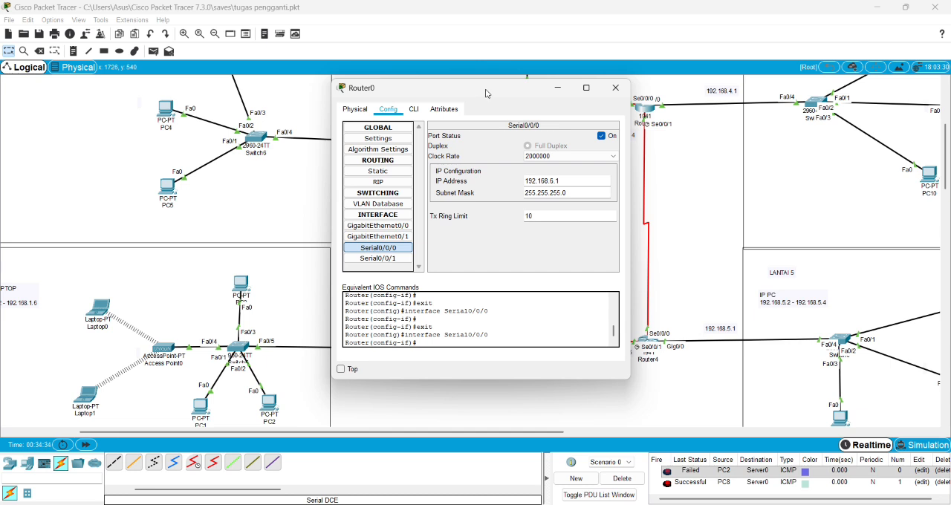
pyautogui.click(377, 171)
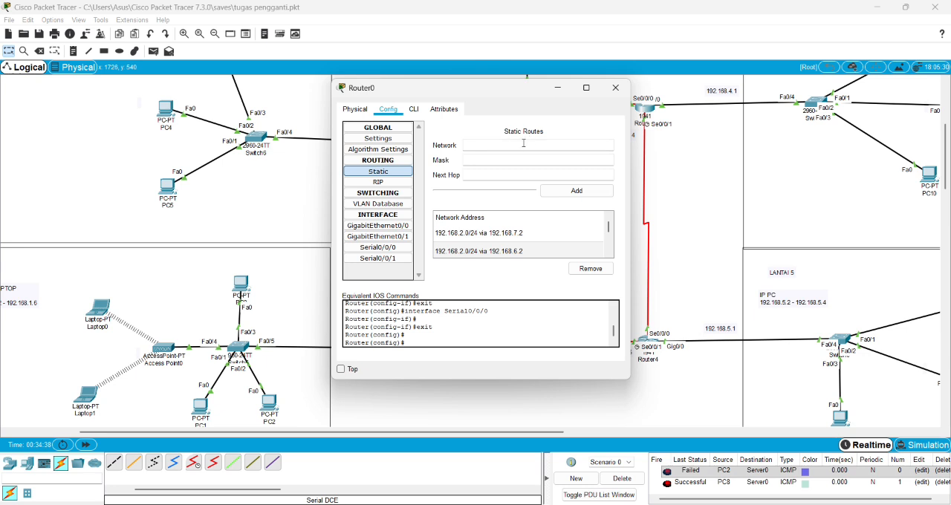
pyautogui.click(586, 91)
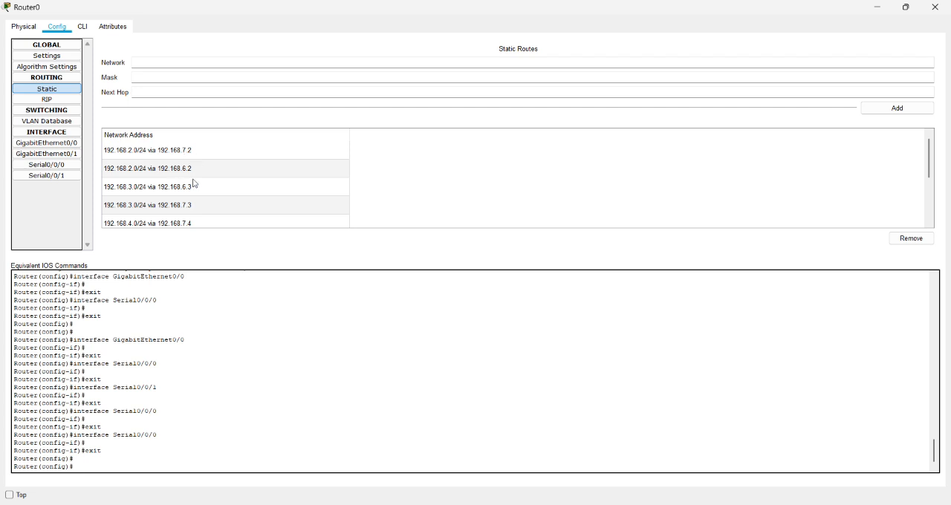
pyautogui.scroll(-1, 187, 199)
pyautogui.scroll(1, 211, 193)
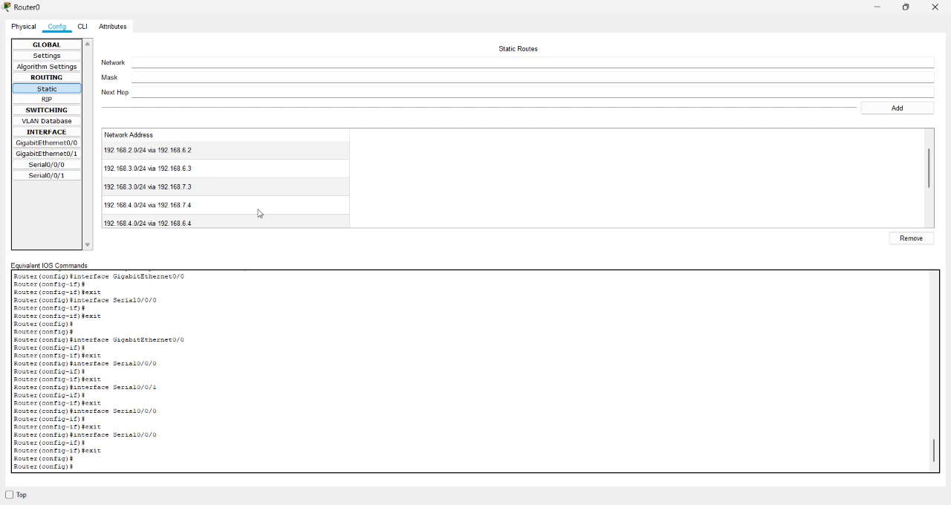
pyautogui.scroll(-1, 259, 210)
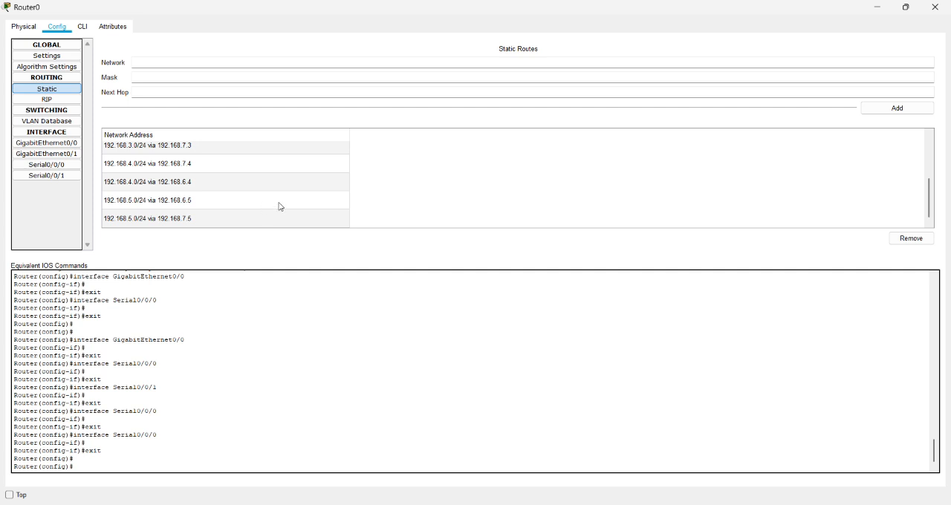
pyautogui.click(934, 7)
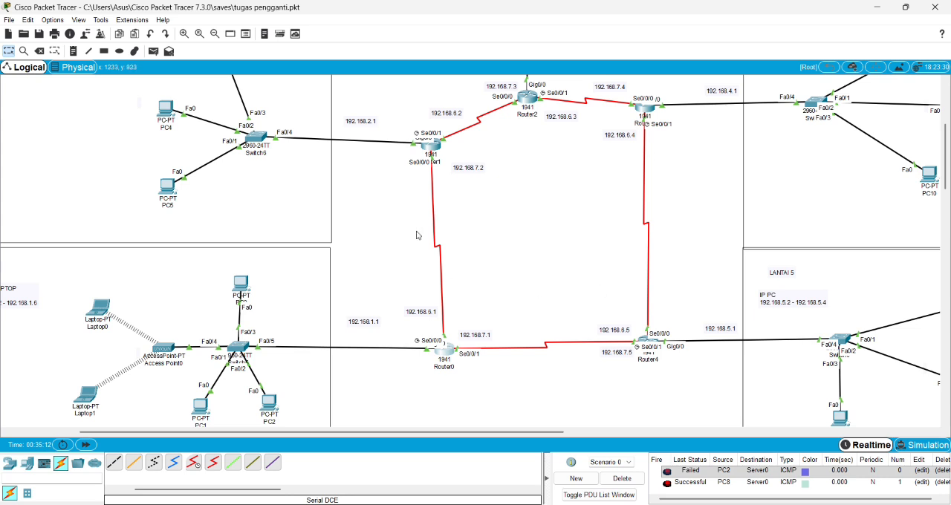
pyautogui.scroll(-3, 616, 293)
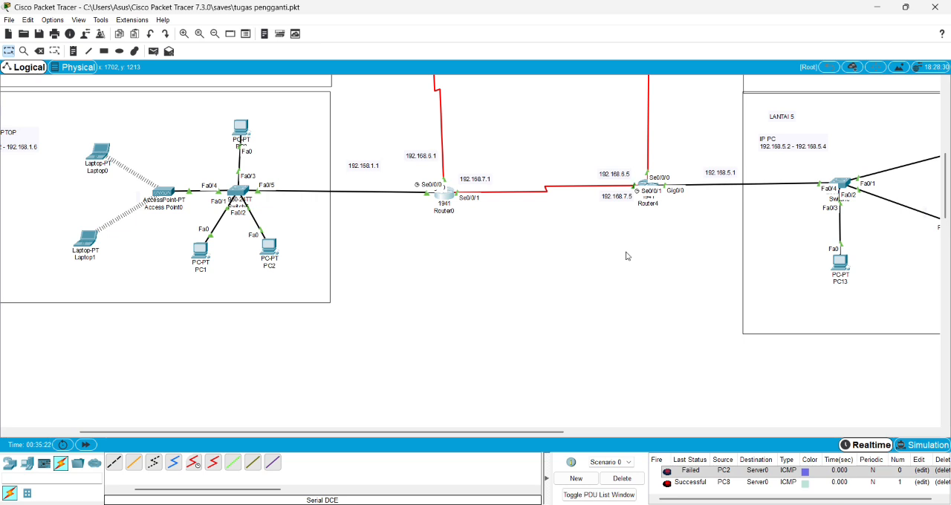
# Delete the current test scenario to clear its earlier simple PDU entries.
pyautogui.scroll(5, 608, 238)
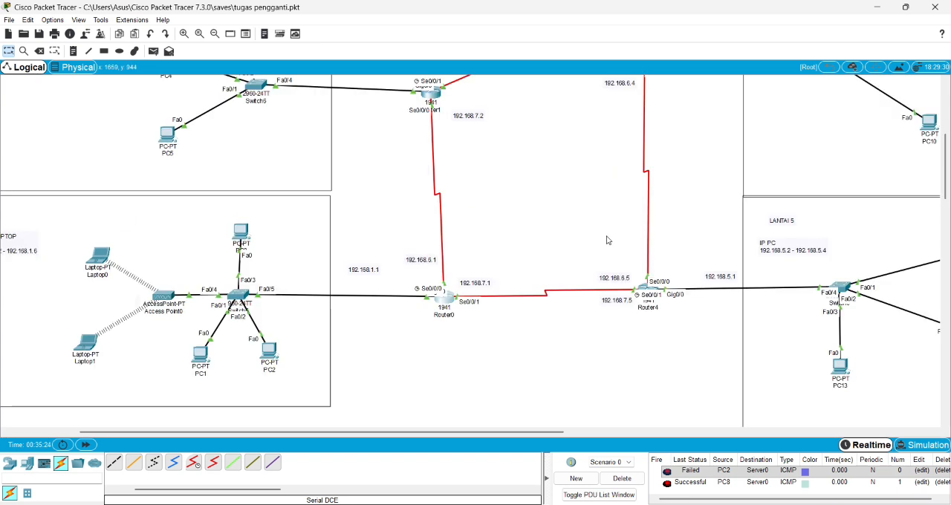
pyautogui.scroll(-3, 591, 254)
pyautogui.moveTo(487, 432); pyautogui.dragTo(443, 429)
pyautogui.scroll(4, 532, 343)
pyautogui.scroll(-4, 475, 319)
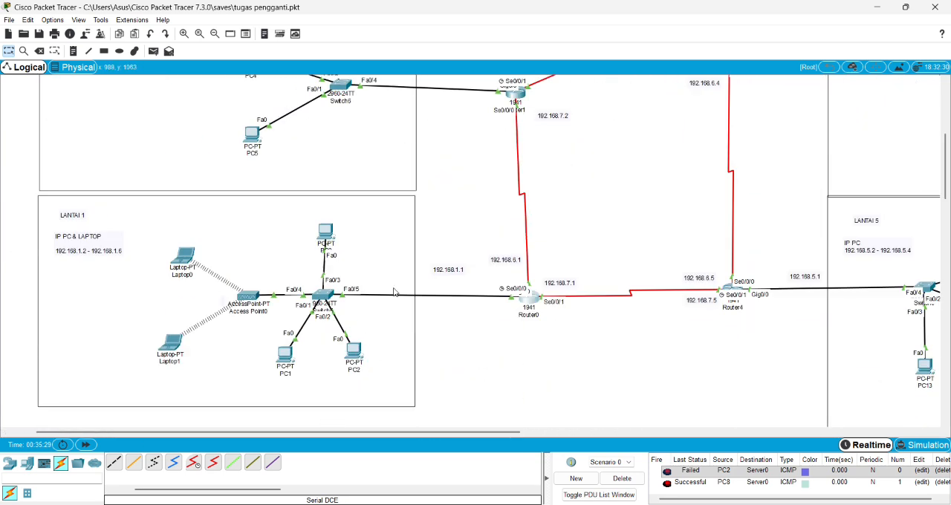
pyautogui.scroll(3, 854, 132)
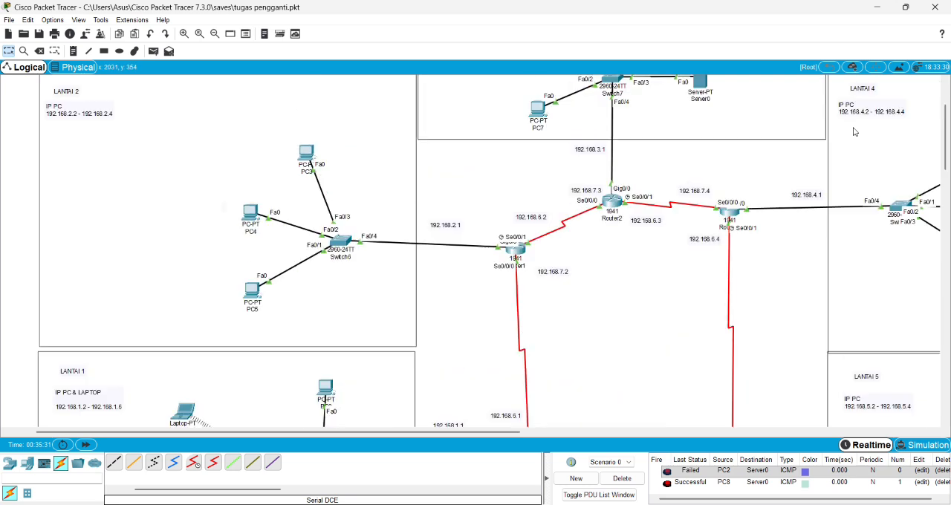
pyautogui.click(621, 479)
# Open the IPv4 firewall settings of Server0 in LANTAI 3.
pyautogui.scroll(-3, 609, 344)
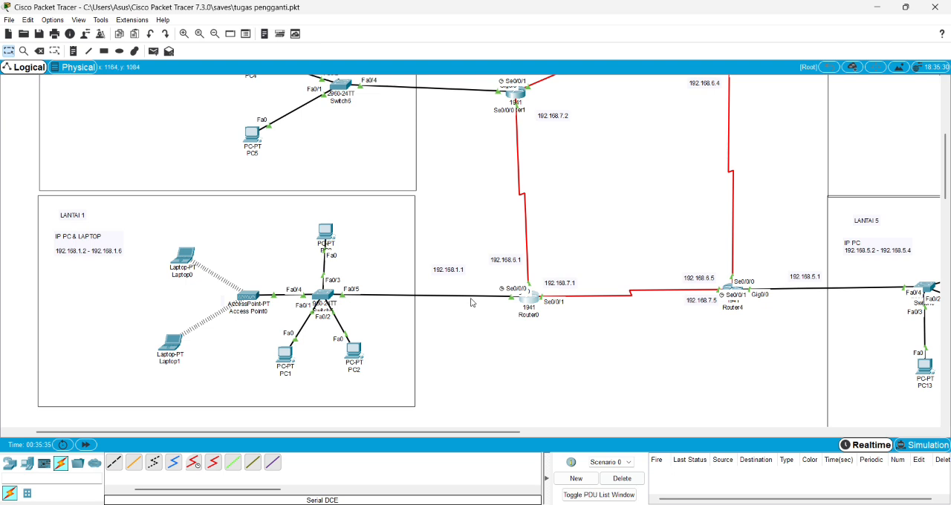
pyautogui.scroll(3, 374, 286)
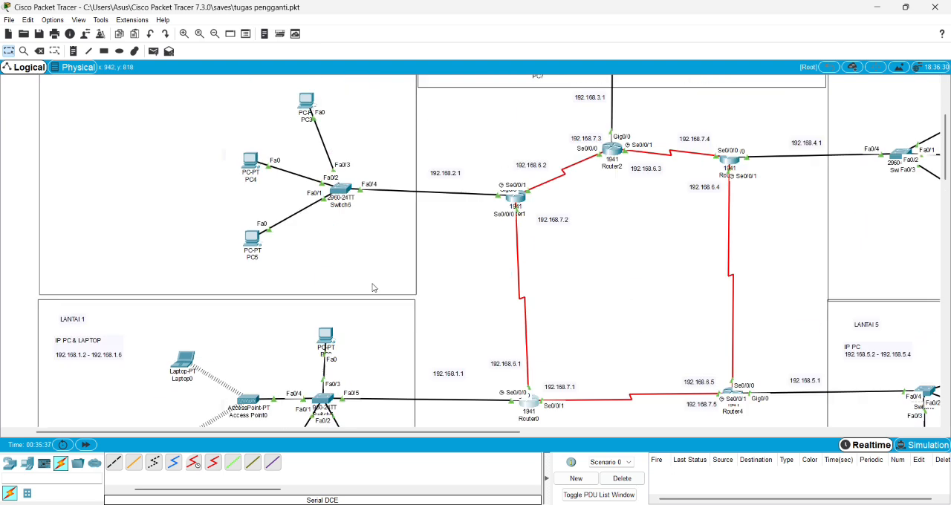
pyautogui.scroll(1, 483, 240)
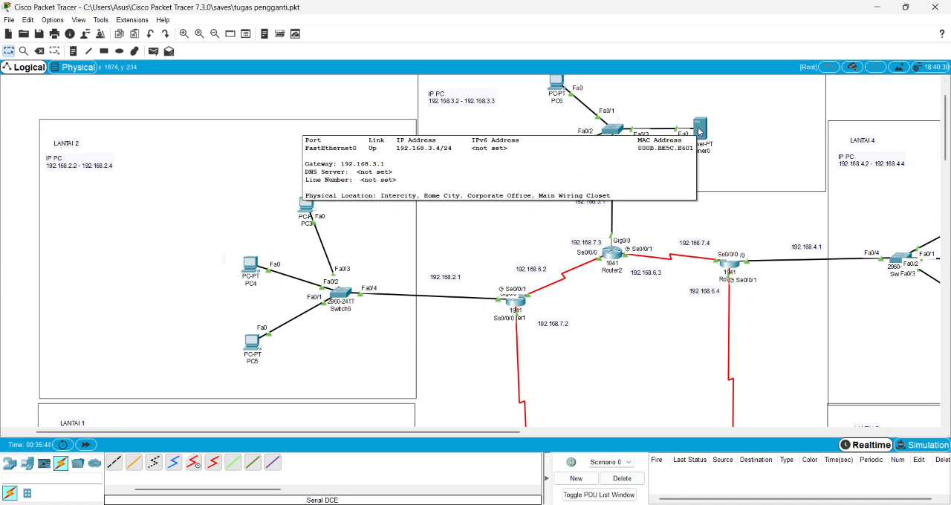
pyautogui.click(698, 131)
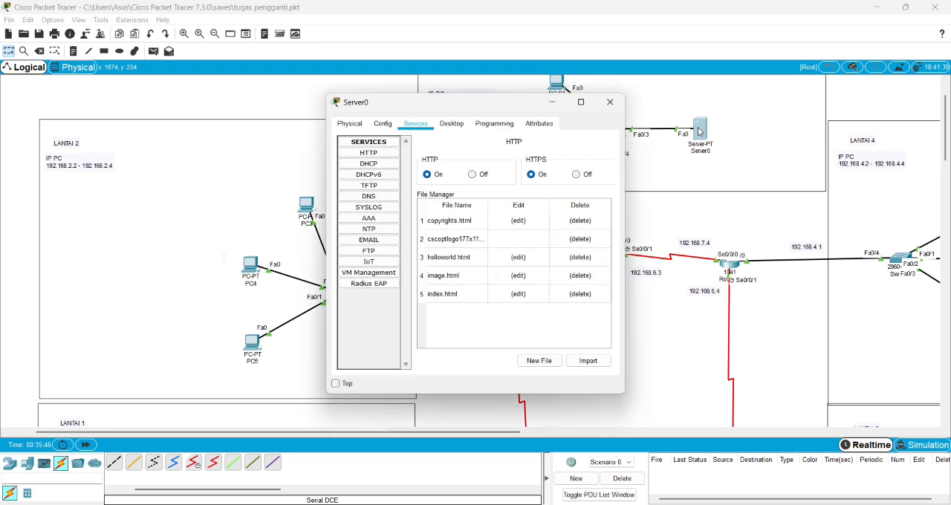
pyautogui.click(460, 127)
pyautogui.scroll(-1, 539, 283)
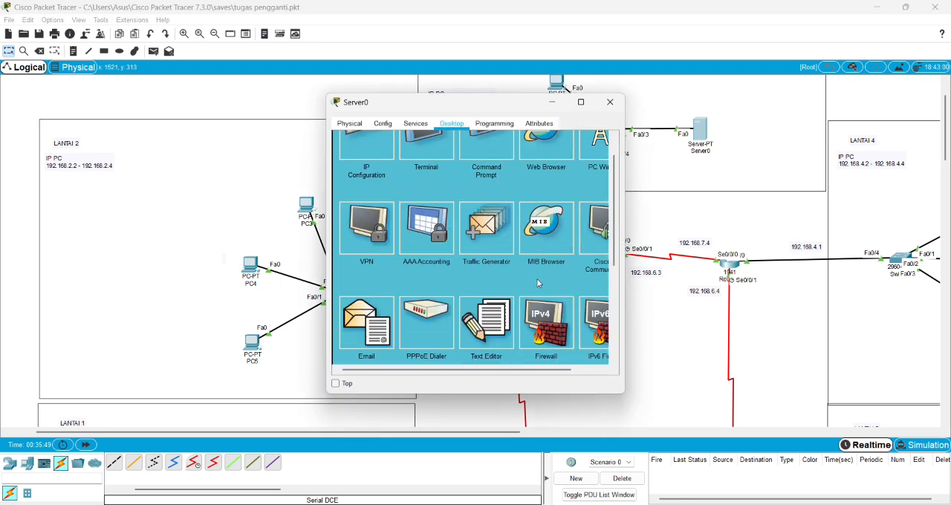
pyautogui.click(551, 337)
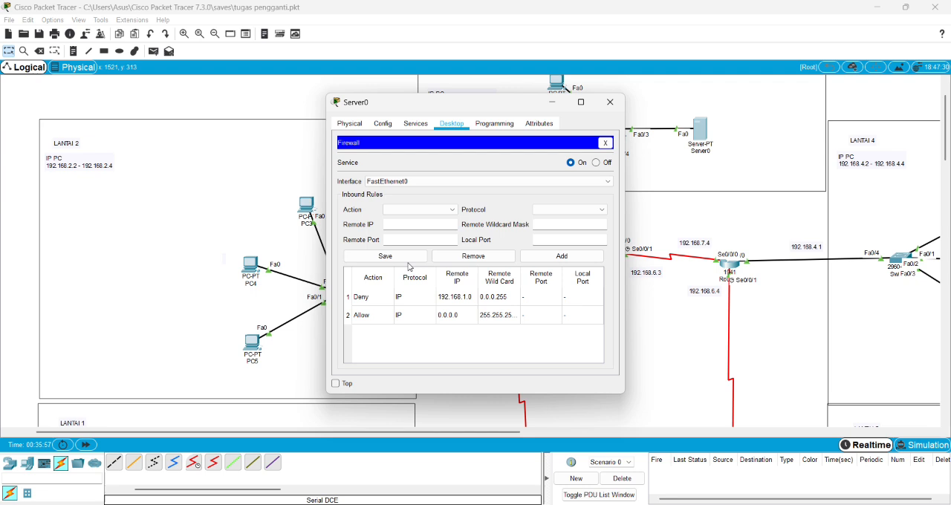
# Examine the firewall's inbound rules on FastEthernet0, trying the Deny and Allow actions without saving a rule, and close Server0.
pyautogui.click(448, 210)
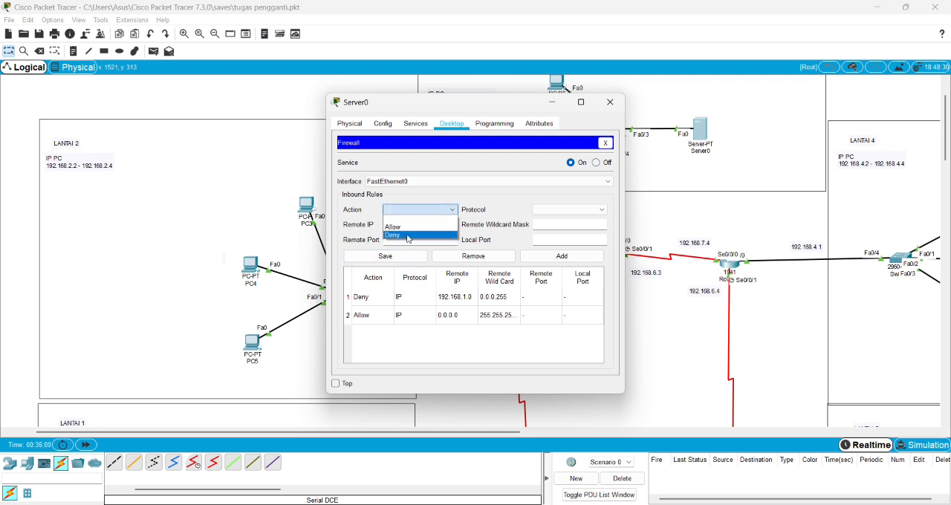
pyautogui.click(407, 236)
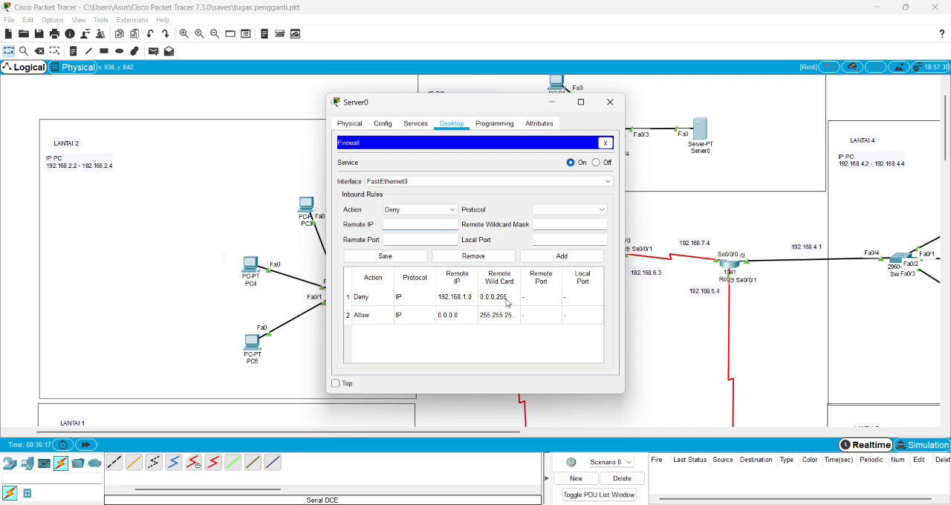
pyautogui.moveTo(486, 109); pyautogui.dragTo(629, 95)
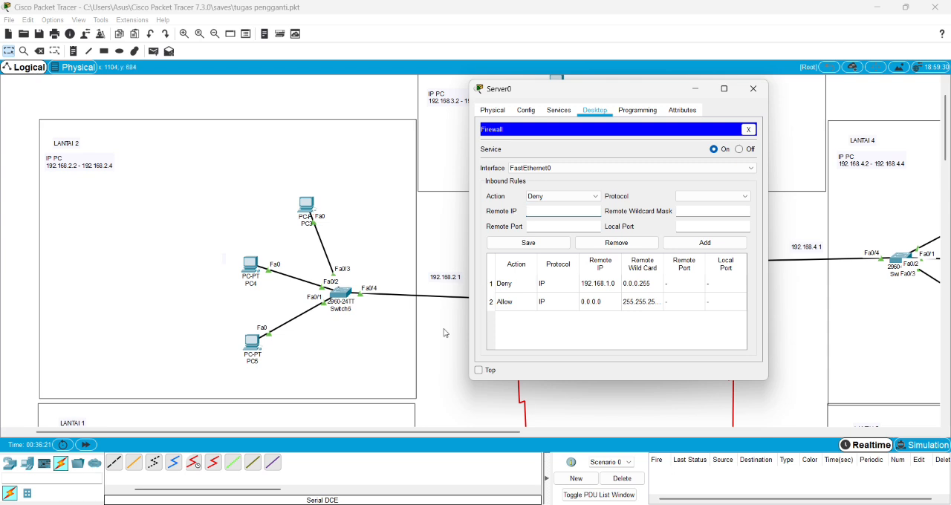
pyautogui.click(560, 198)
pyautogui.click(539, 210)
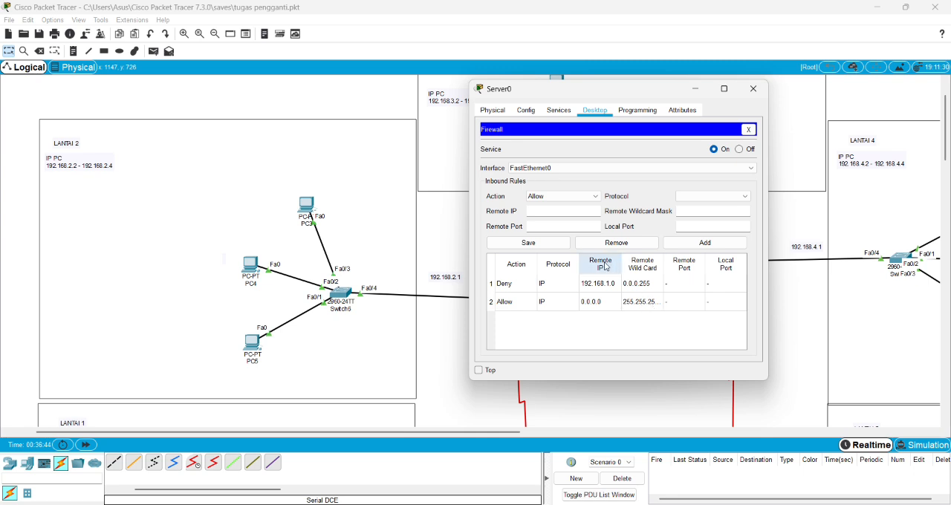
pyautogui.click(753, 88)
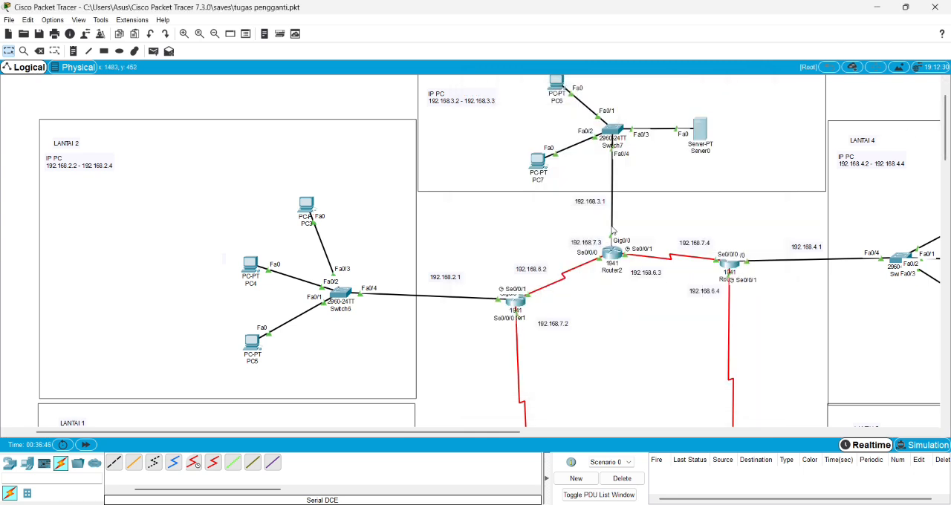
# Review the earlier ping output in the Command Prompt of PC0 in LANTAI 1 and close the device window.
pyautogui.scroll(-1, 622, 269)
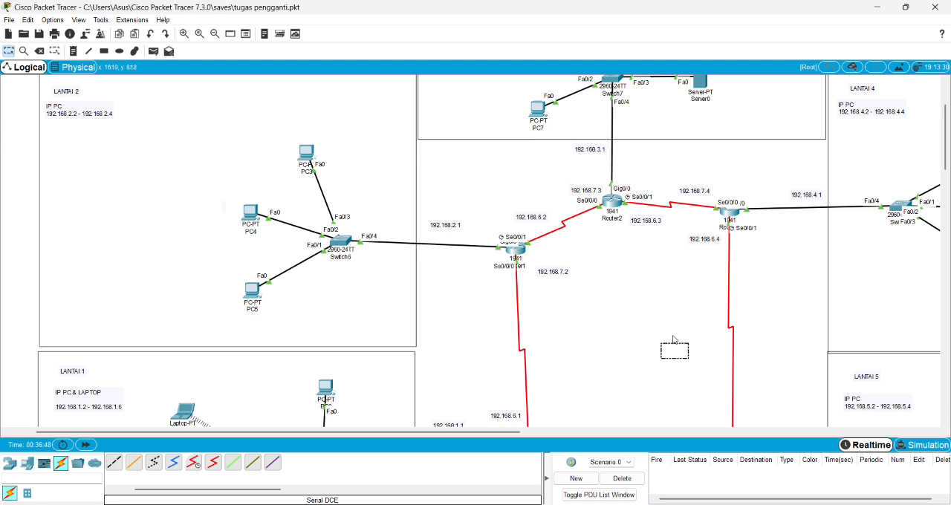
pyautogui.scroll(-3, 387, 412)
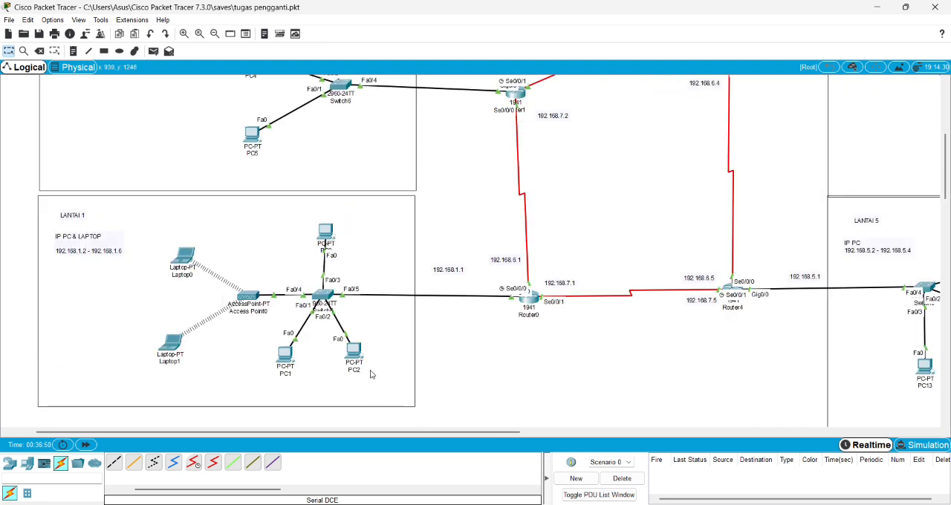
pyautogui.scroll(2, 378, 417)
pyautogui.click(329, 338)
pyautogui.click(544, 162)
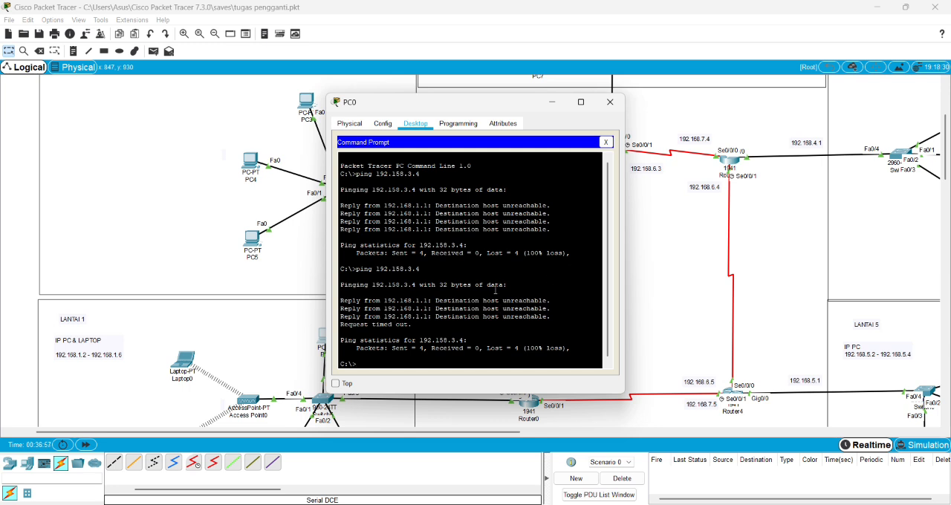
pyautogui.click(610, 102)
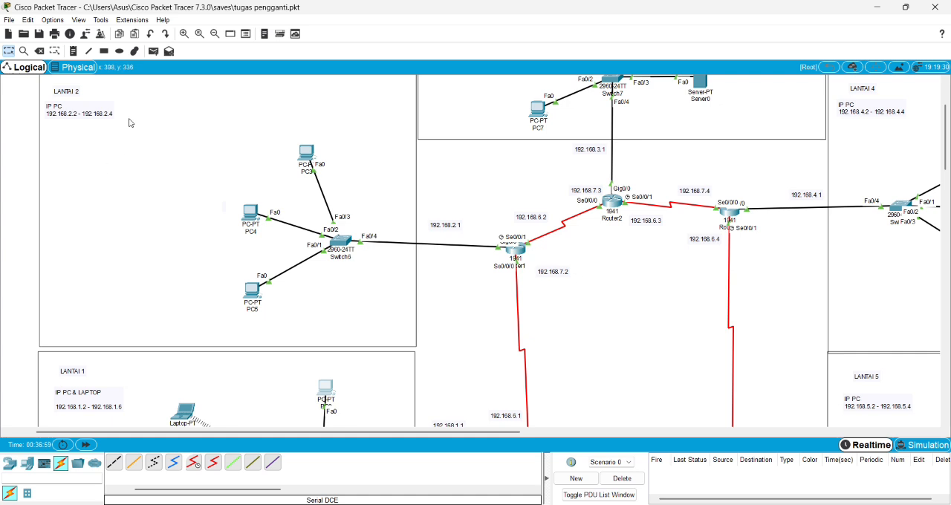
# Send a simple PDU from PC3 in LANTAI 2 to Server0 to test the connection.
pyautogui.click(153, 51)
pyautogui.click(306, 153)
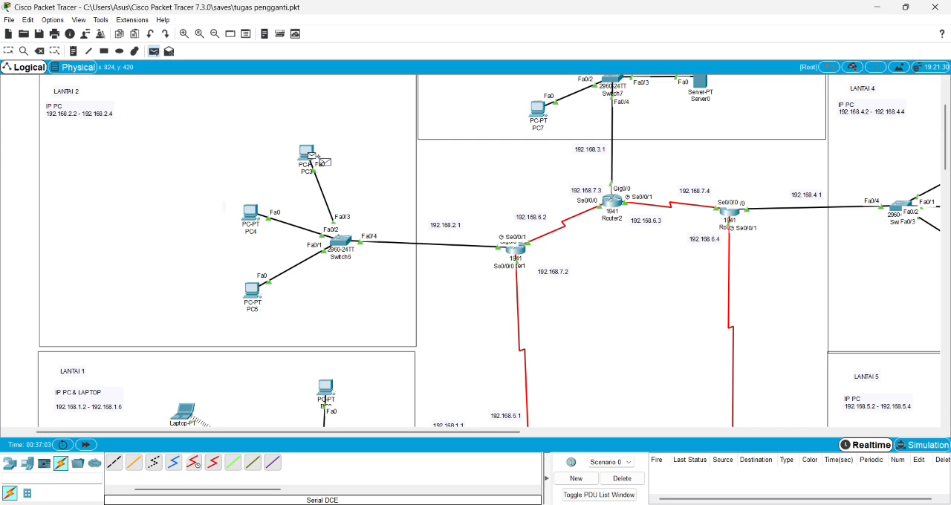
pyautogui.scroll(2, 311, 158)
pyautogui.click(703, 188)
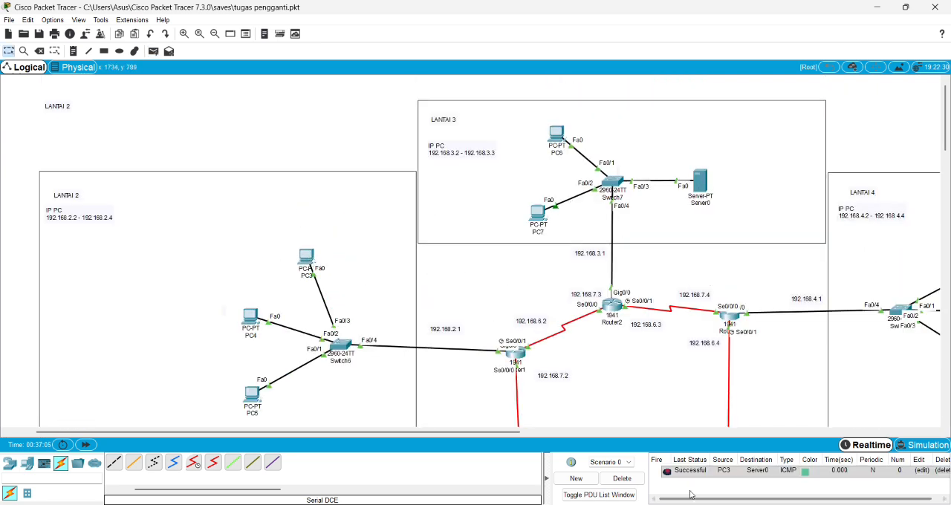
# Send a simple PDU from PC0 in LANTAI 1 to Server0 to test the firewall's Deny rule.
pyautogui.scroll(-3, 565, 370)
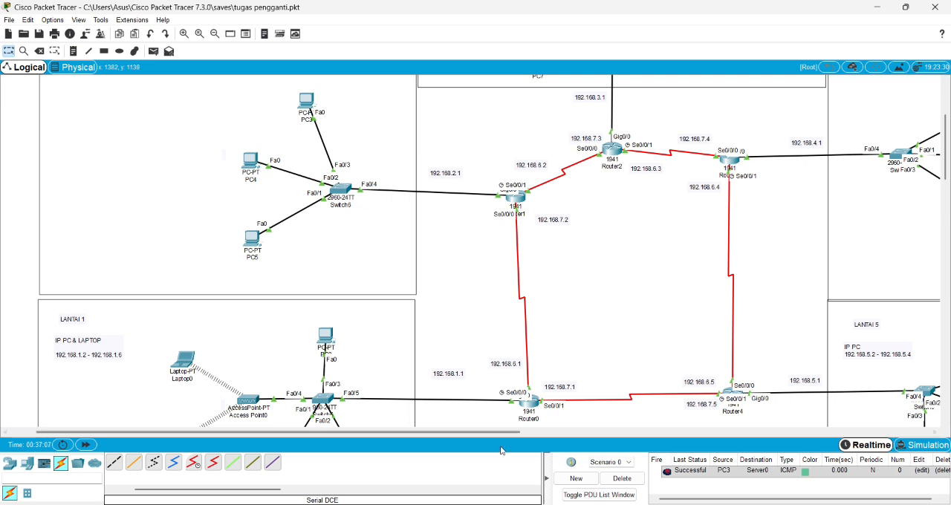
pyautogui.moveTo(493, 431); pyautogui.dragTo(537, 439)
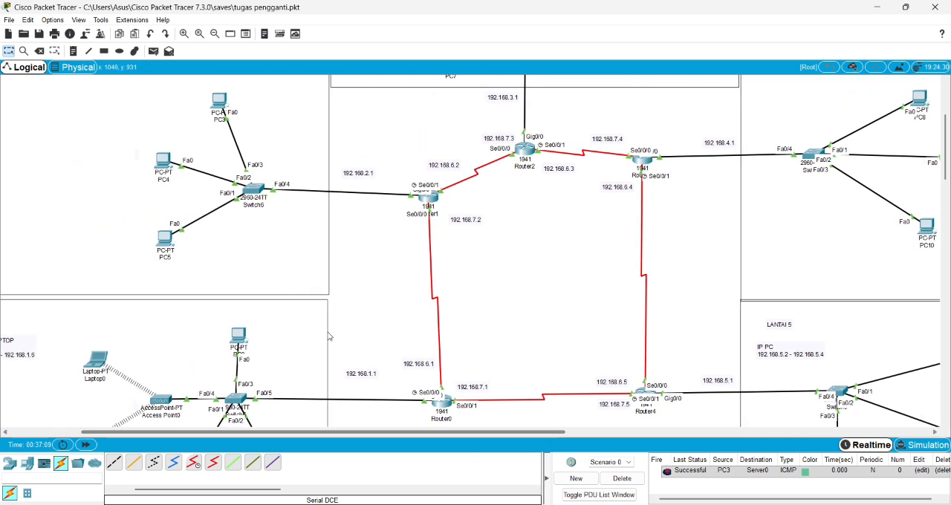
pyautogui.scroll(-2, 277, 284)
pyautogui.click(155, 51)
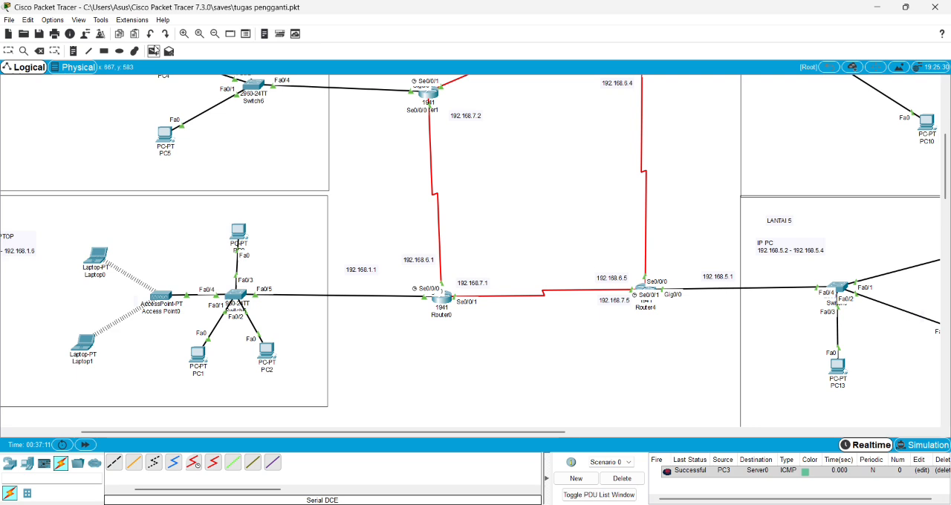
pyautogui.scroll(3, 506, 257)
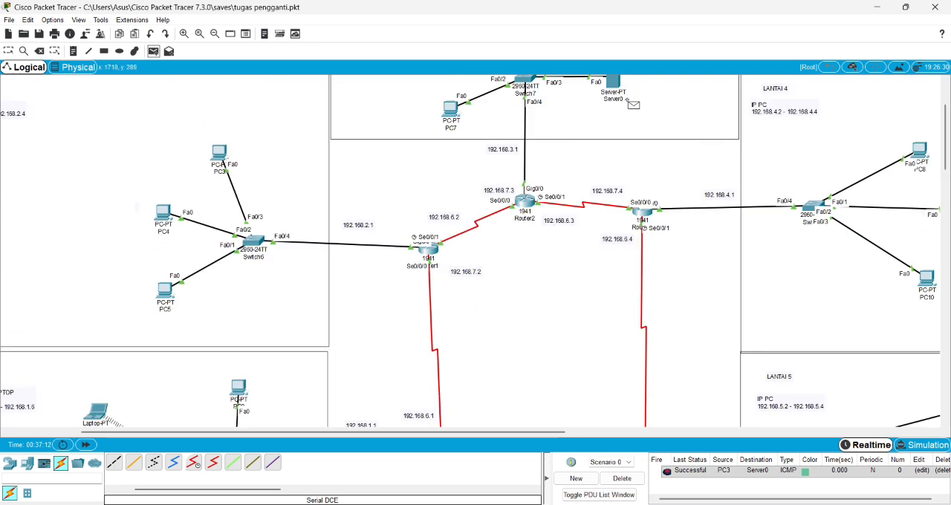
pyautogui.scroll(-2, 499, 235)
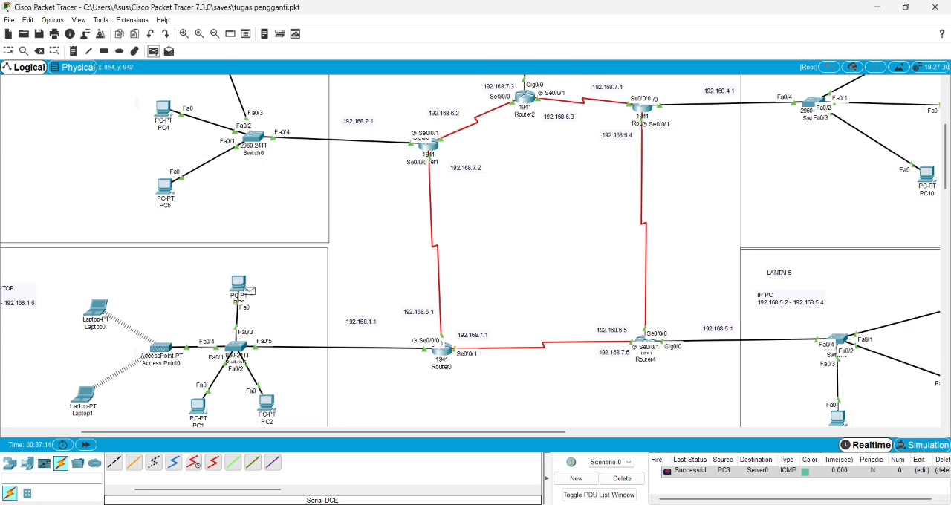
pyautogui.scroll(2, 345, 286)
pyautogui.click(613, 86)
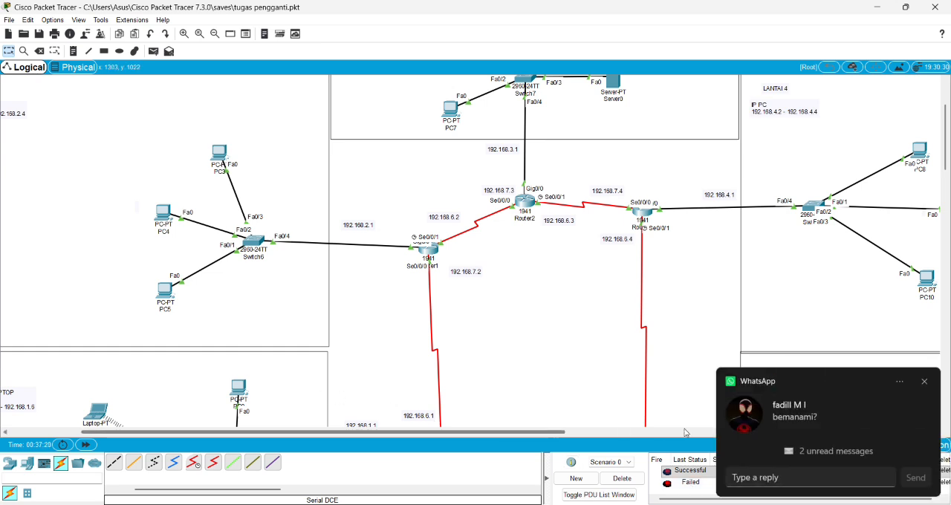
pyautogui.click(924, 380)
# Send a simple PDU from PC8 in LANTAI 4 to Server0 and check its status in the PDU list.
pyautogui.moveTo(413, 436); pyautogui.dragTo(371, 436)
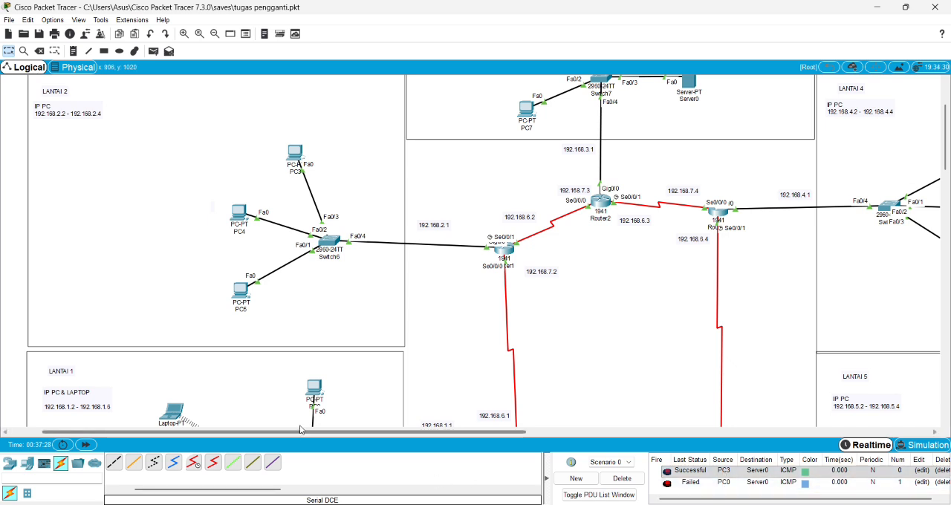
pyautogui.click(153, 51)
pyautogui.moveTo(513, 433); pyautogui.dragTo(653, 433)
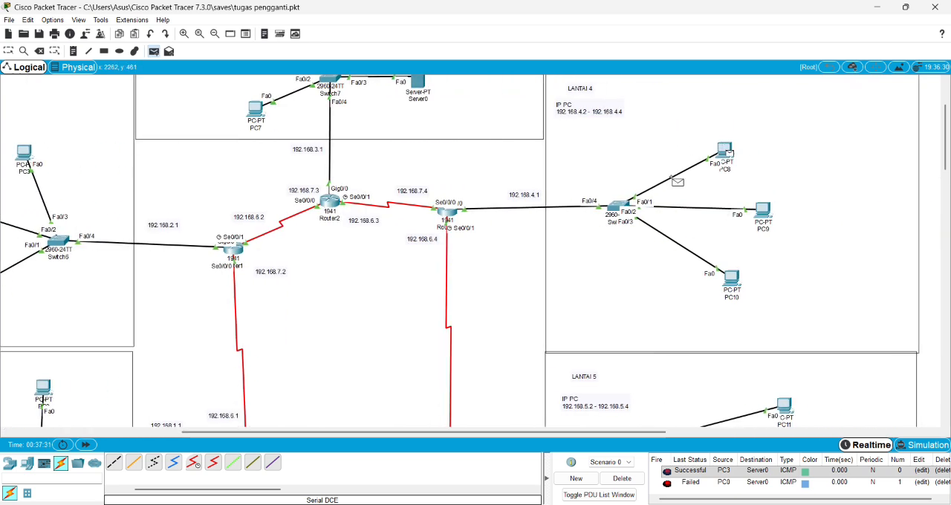
pyautogui.click(405, 83)
pyautogui.scroll(-1, 756, 475)
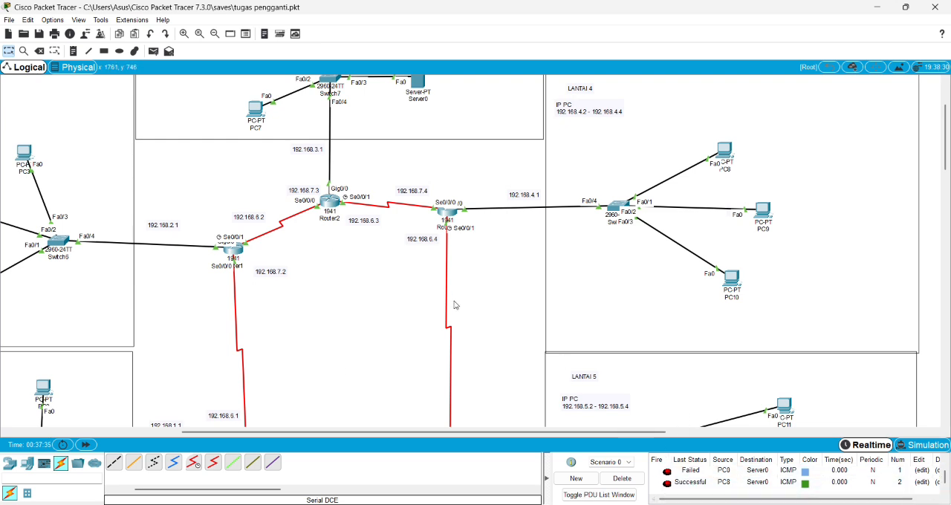
pyautogui.click(214, 34)
pyautogui.click(215, 33)
pyautogui.click(215, 33)
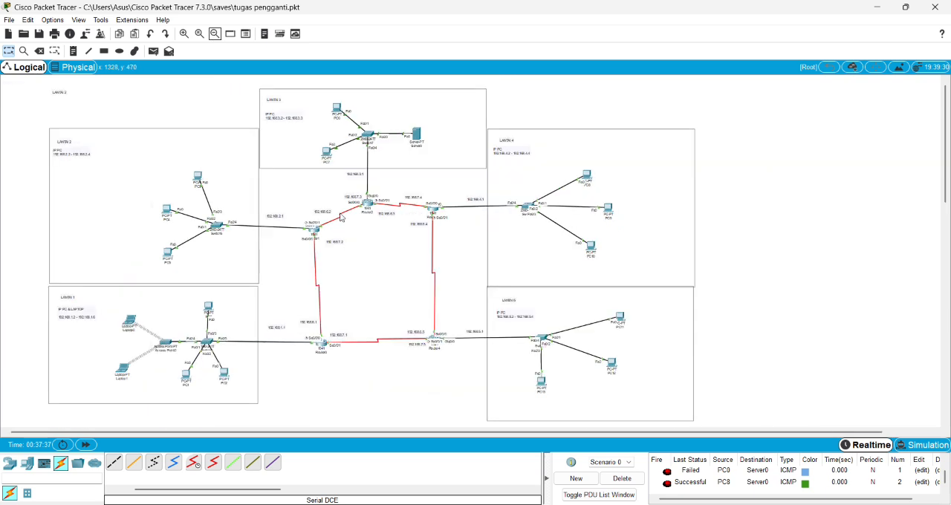